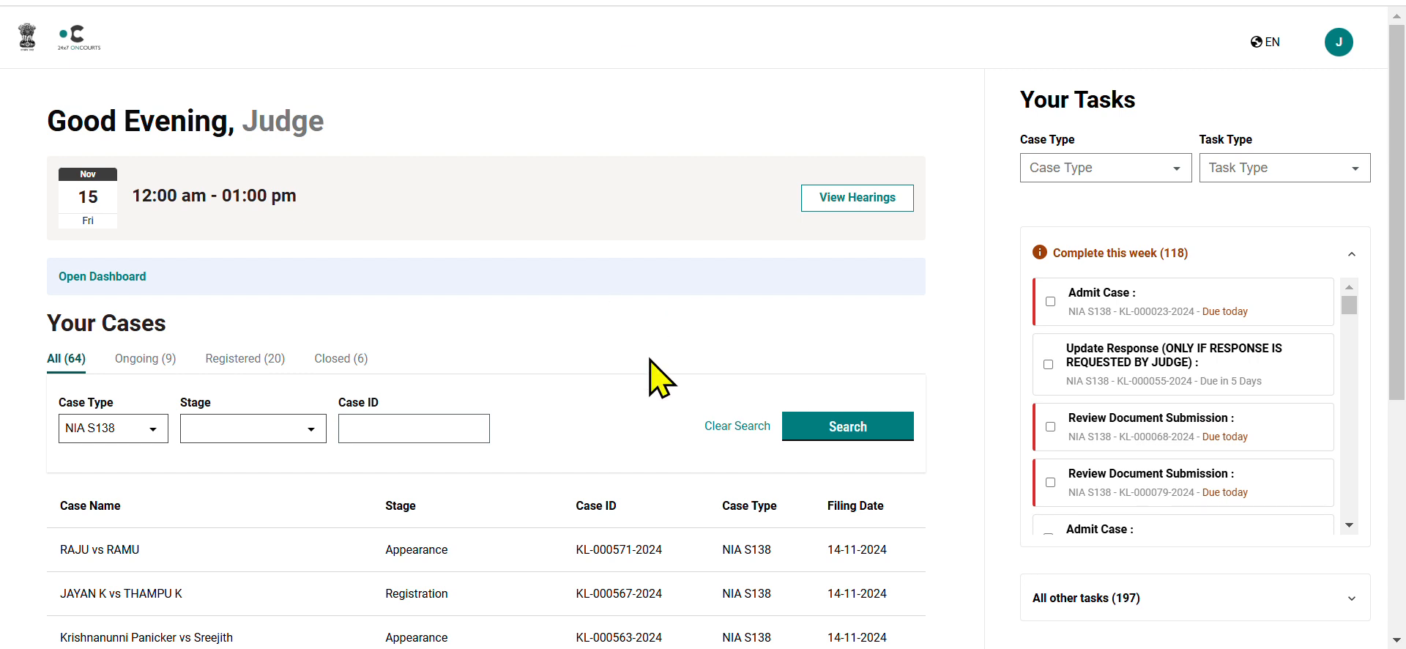
Open the second case in the Your Cases list, at the Registration stage, and start generating an order for it.
scroll(661, 377, down, 2)
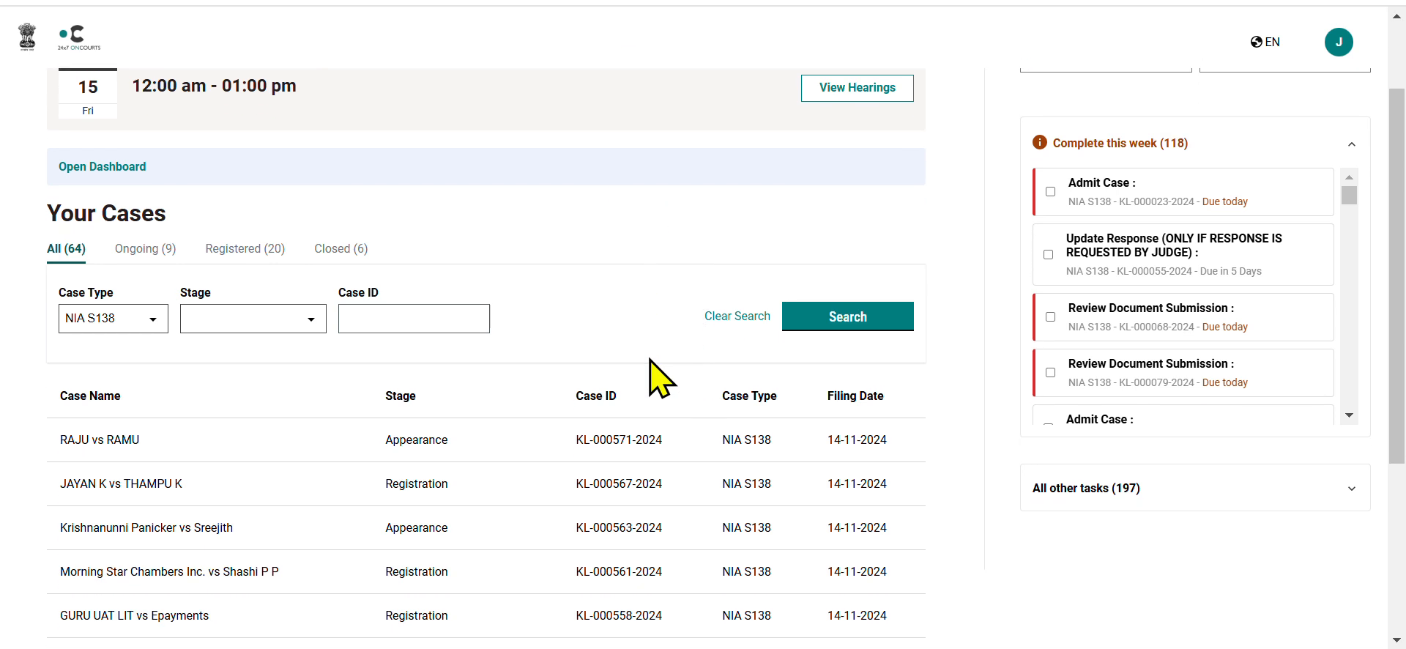
click(575, 489)
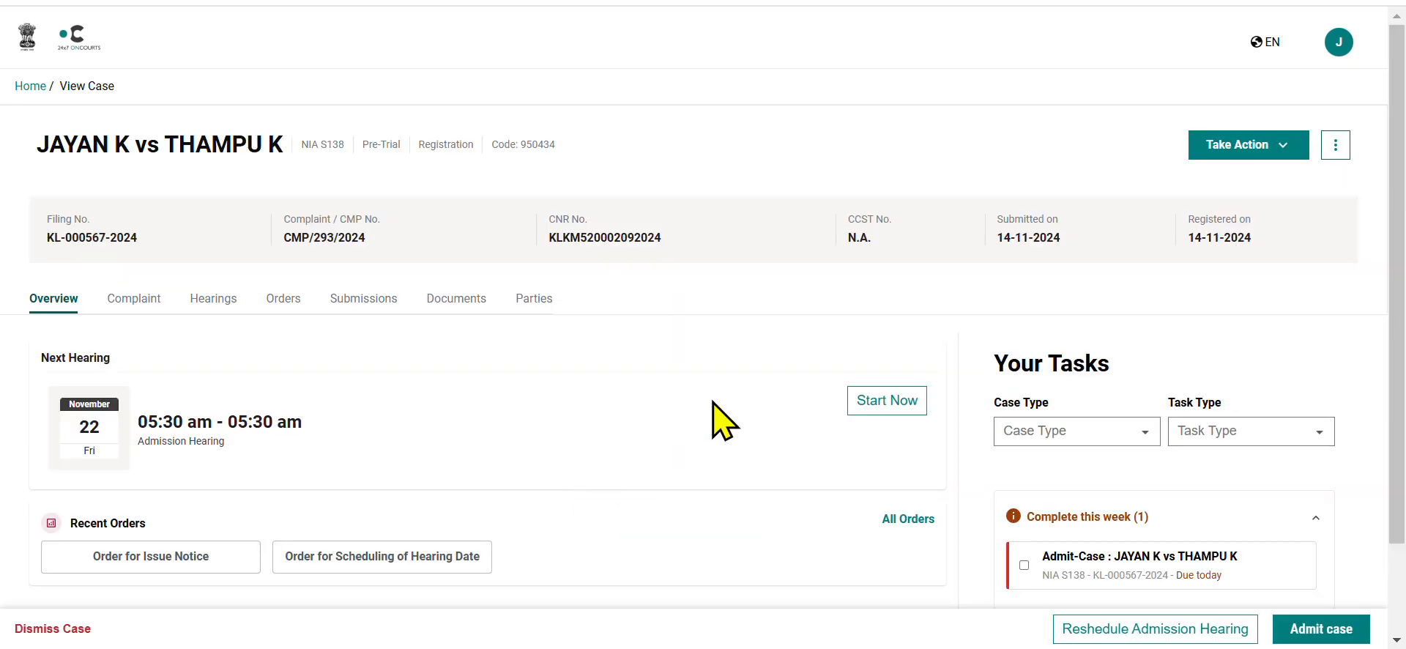
click(1234, 151)
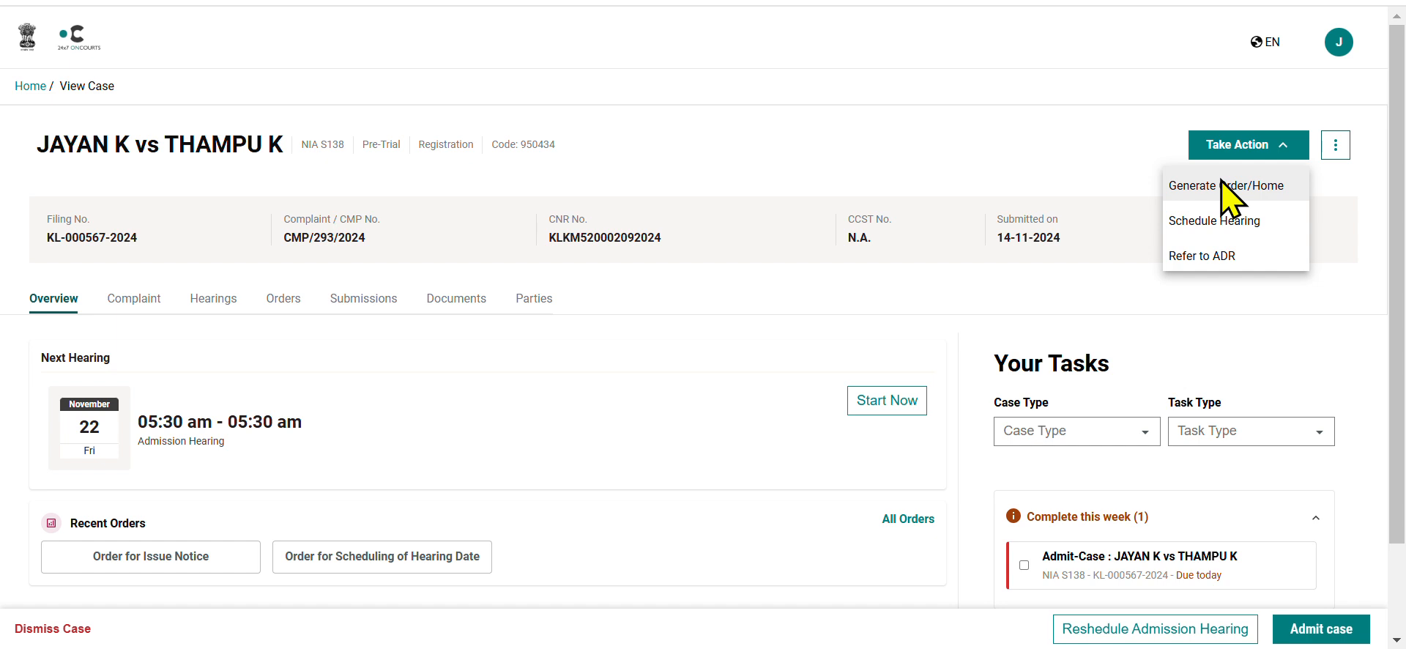
click(1228, 188)
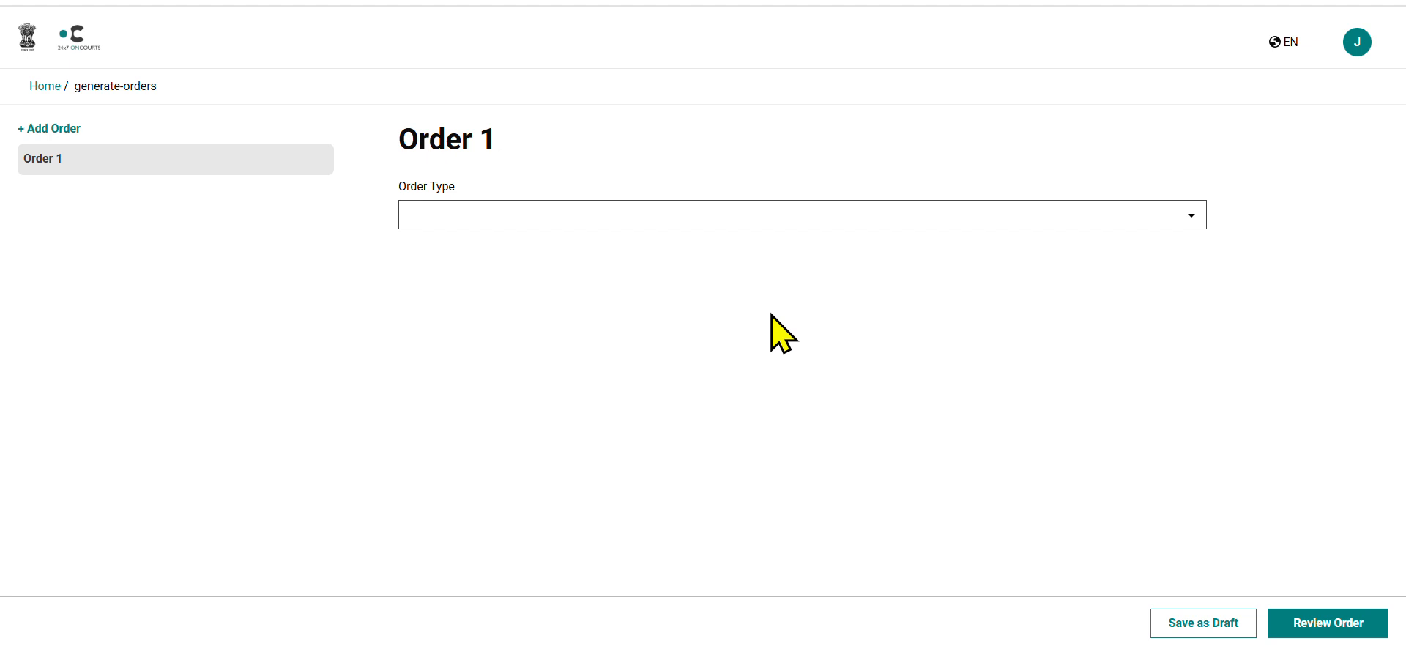
Set the order type to Order for Issue Notice and the notice type to Section 223 Notice.
click(860, 219)
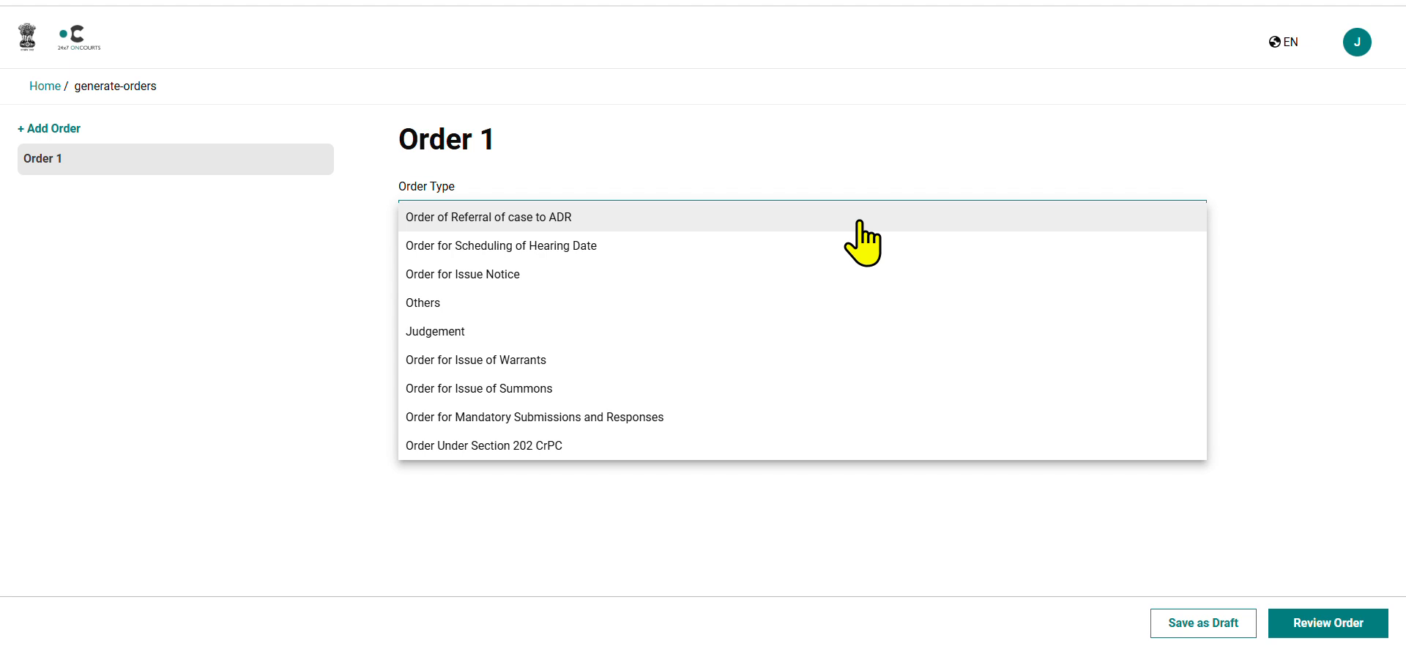
click(714, 285)
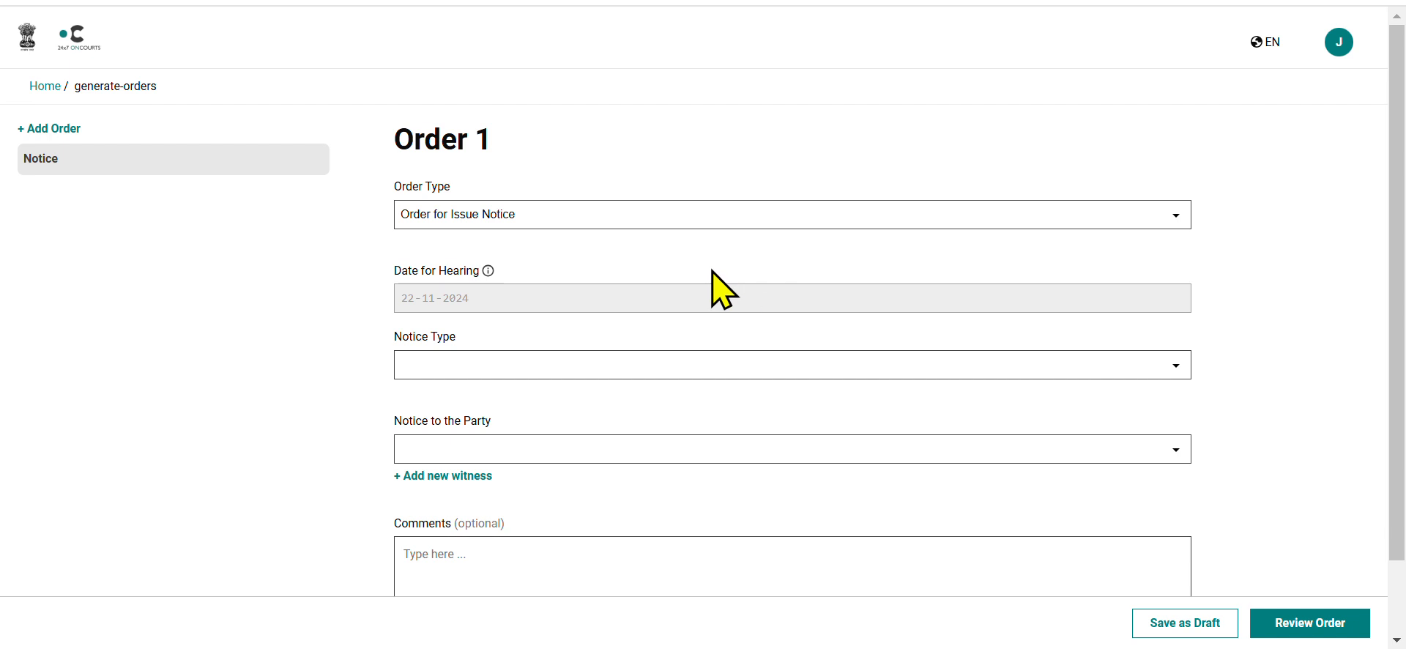
scroll(723, 289, down, 1)
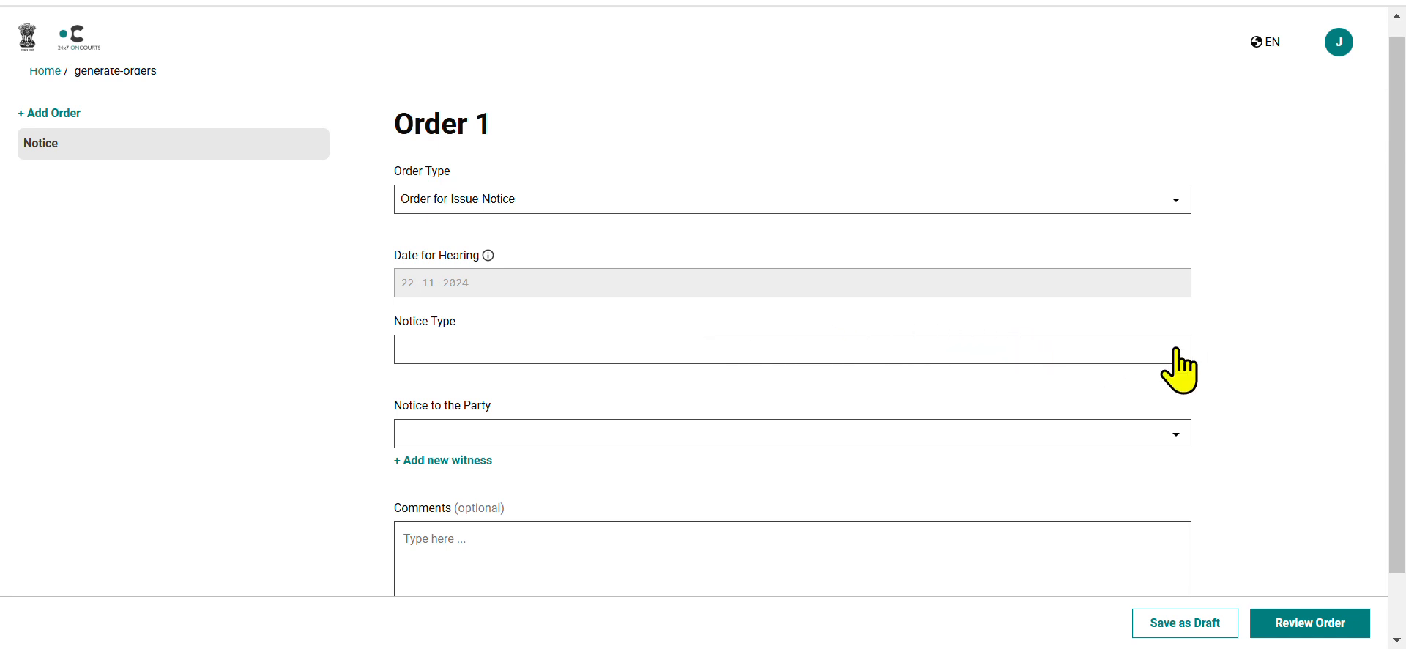
click(1176, 350)
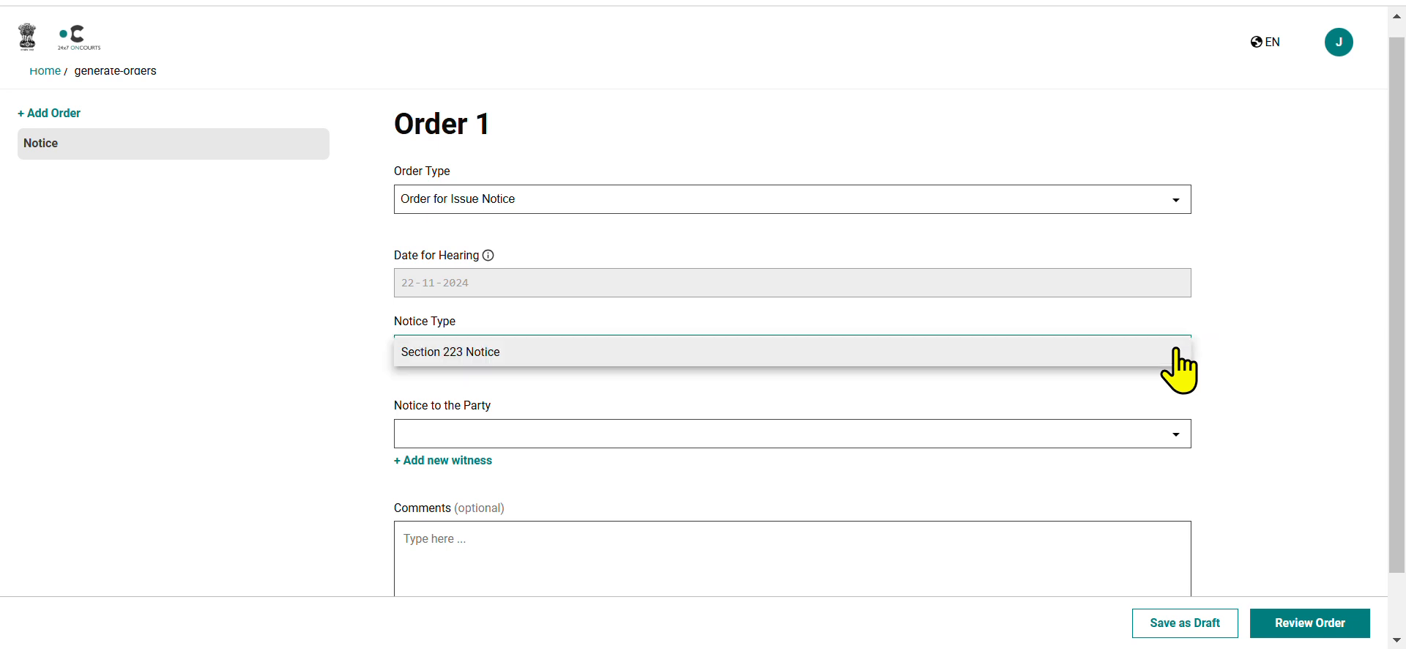
click(1062, 353)
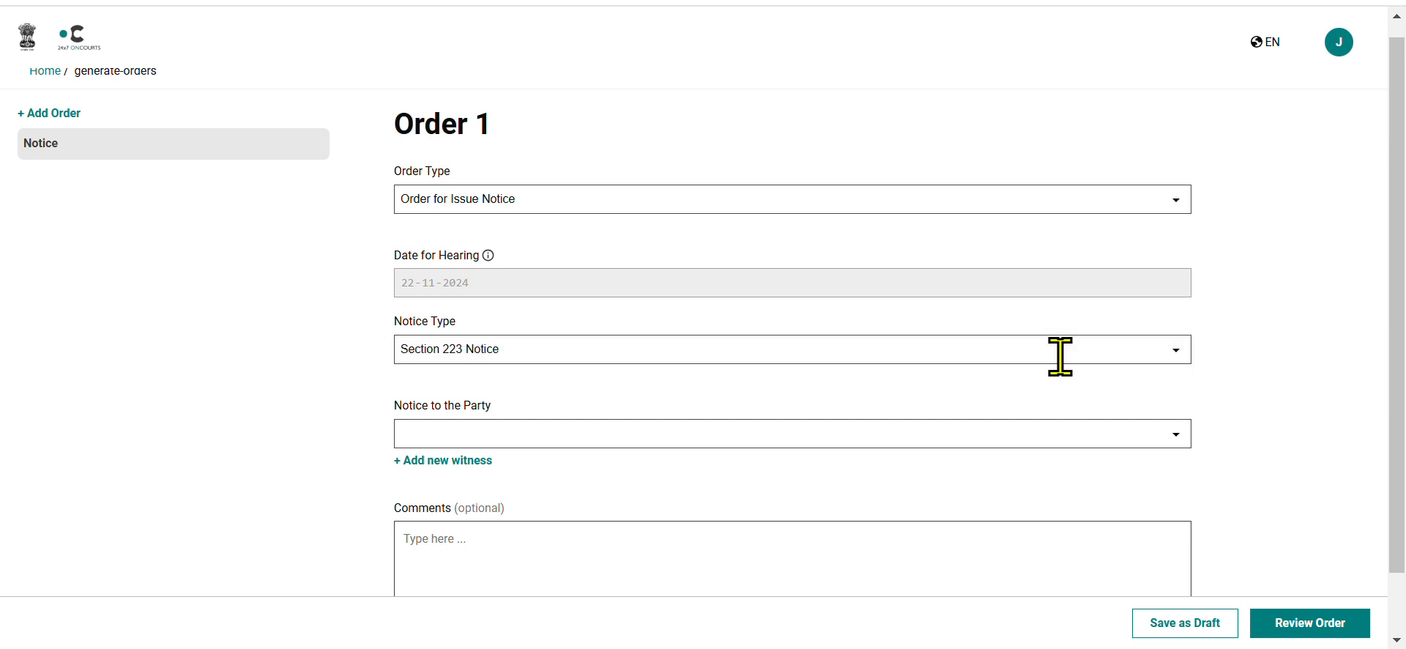
Address the notice to the respondent and select both the e-Post and Registered Post delivery channels.
scroll(1177, 398, down, 1)
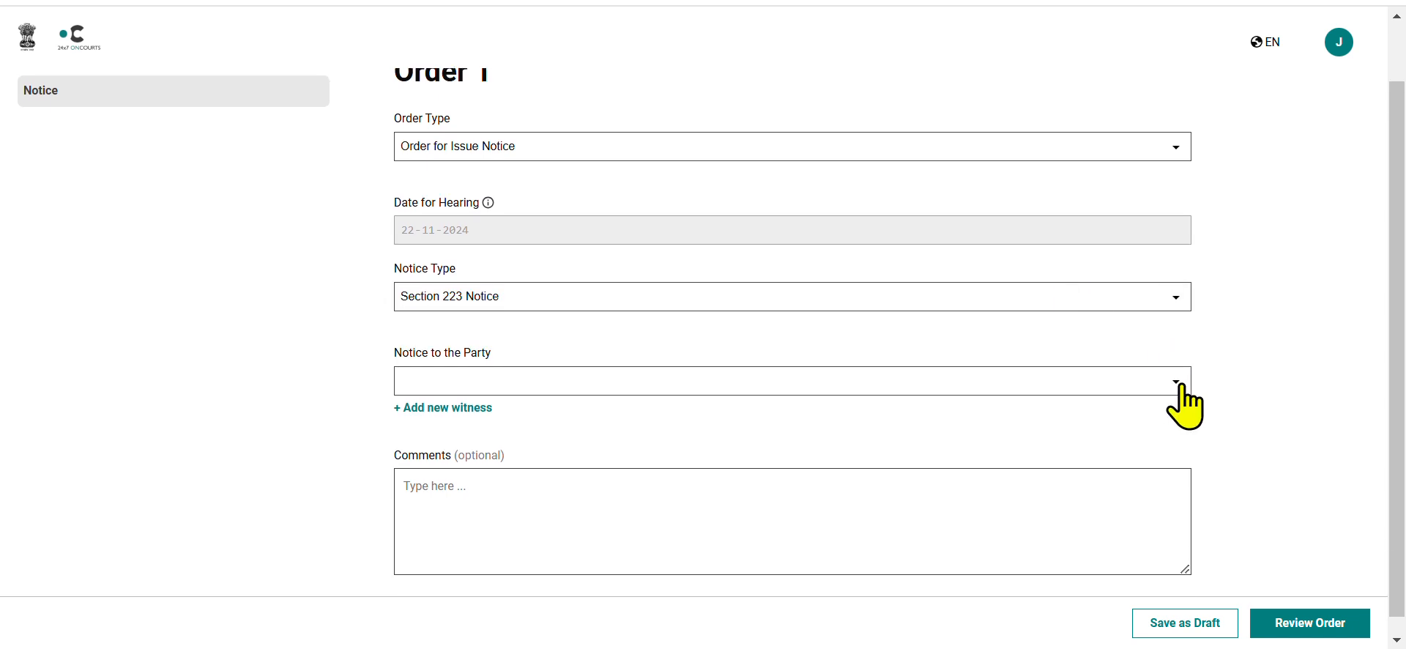
click(1176, 382)
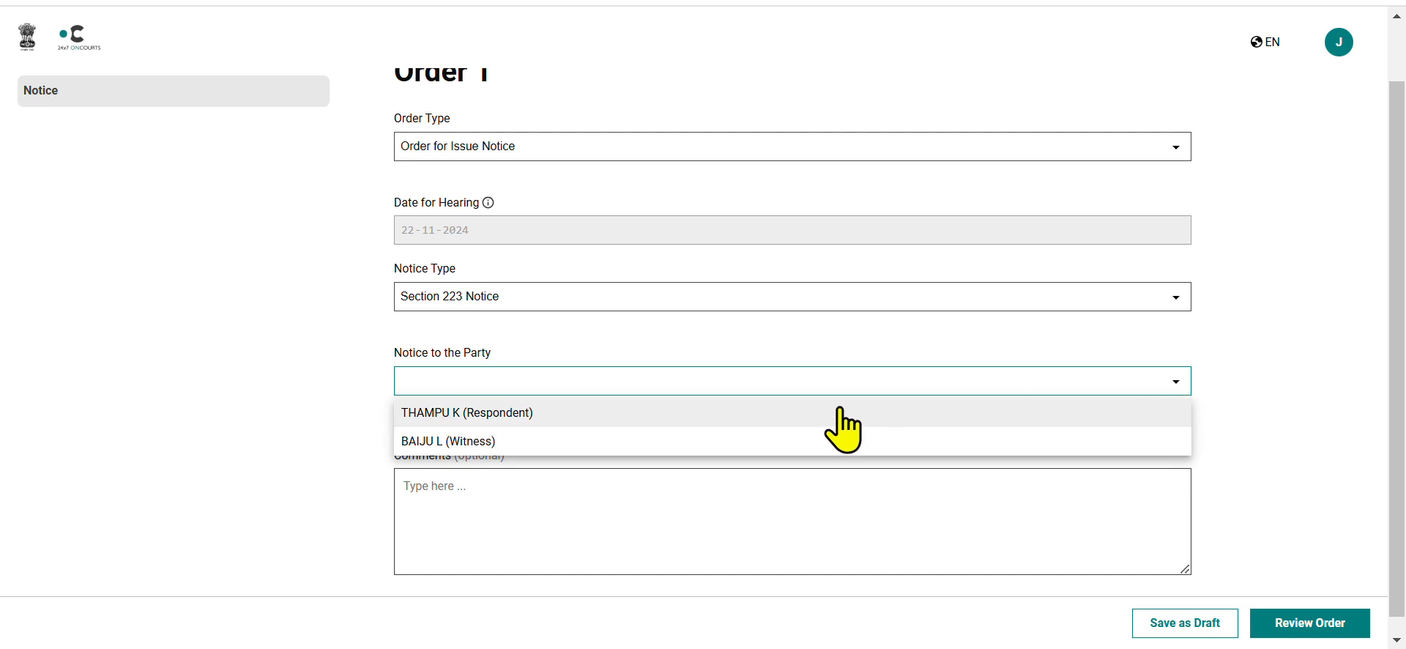
click(752, 422)
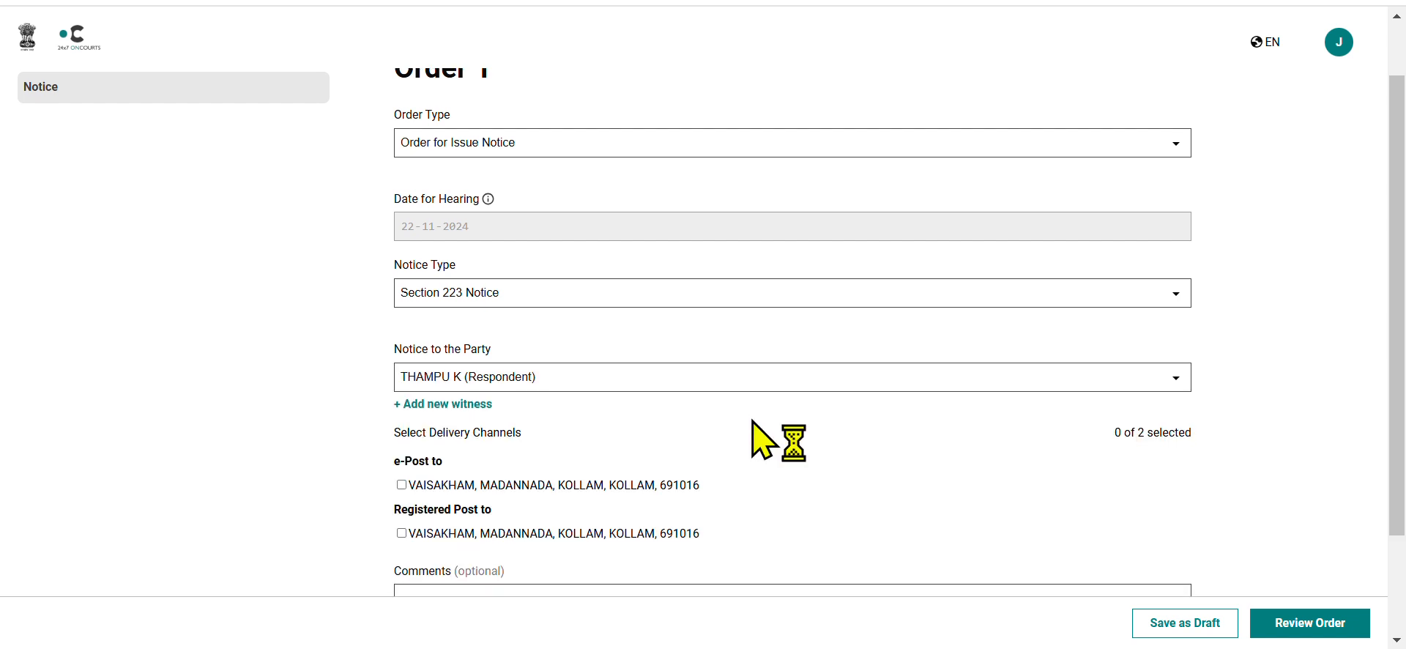
scroll(752, 421, down, 1)
scroll(752, 421, down, 1)
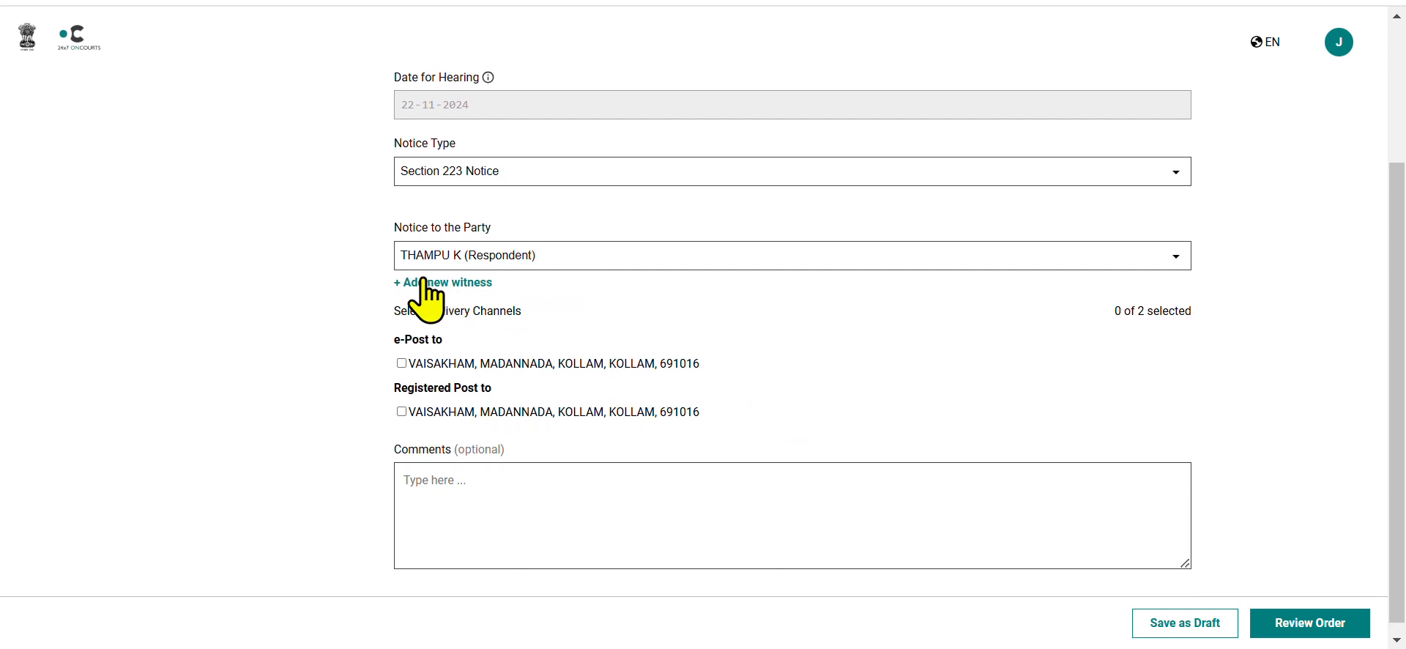
click(402, 363)
click(402, 413)
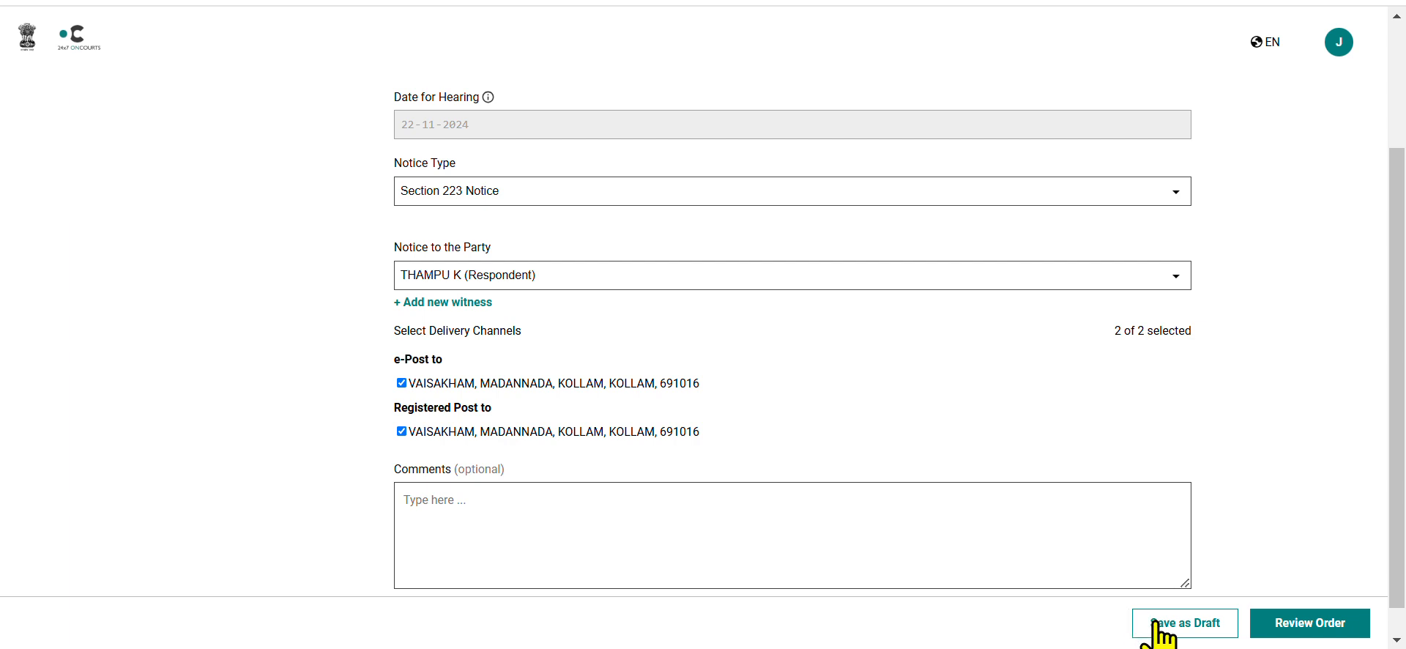
Review the generated notice order from heading to signature block and proceed to adding the judge's signature.
click(1272, 624)
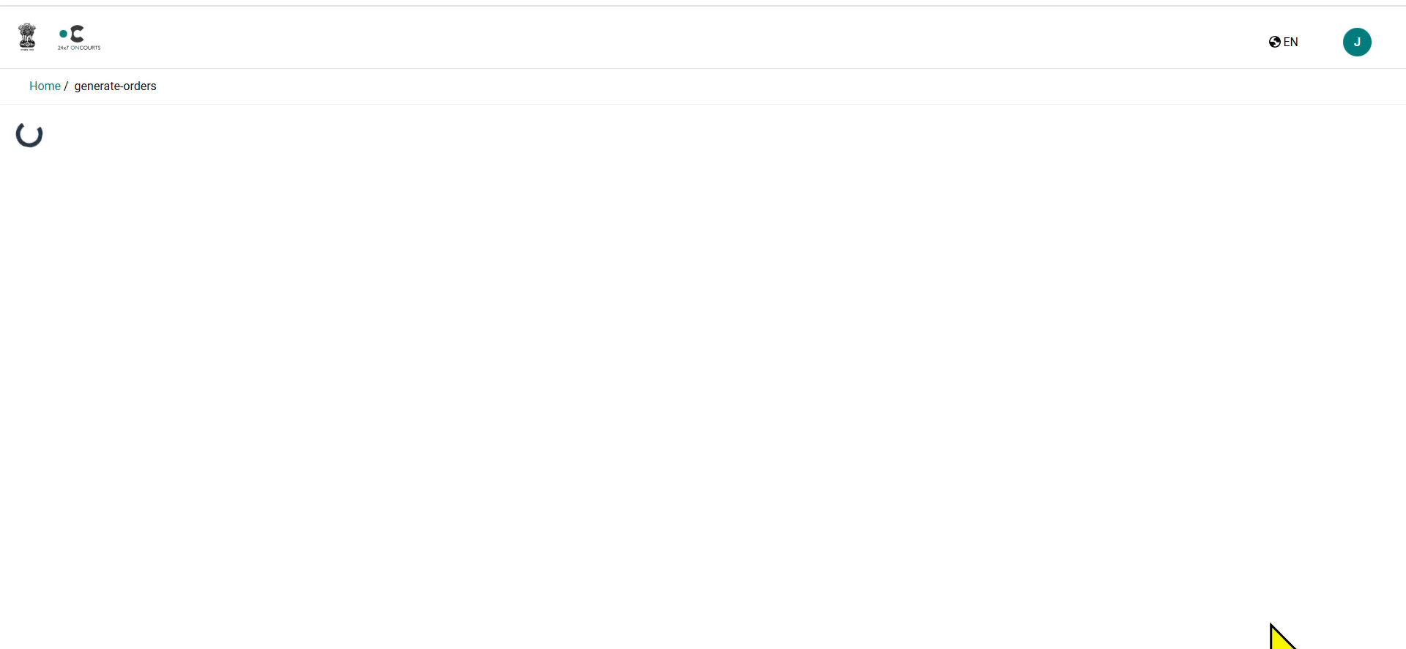
scroll(941, 388, down, 3)
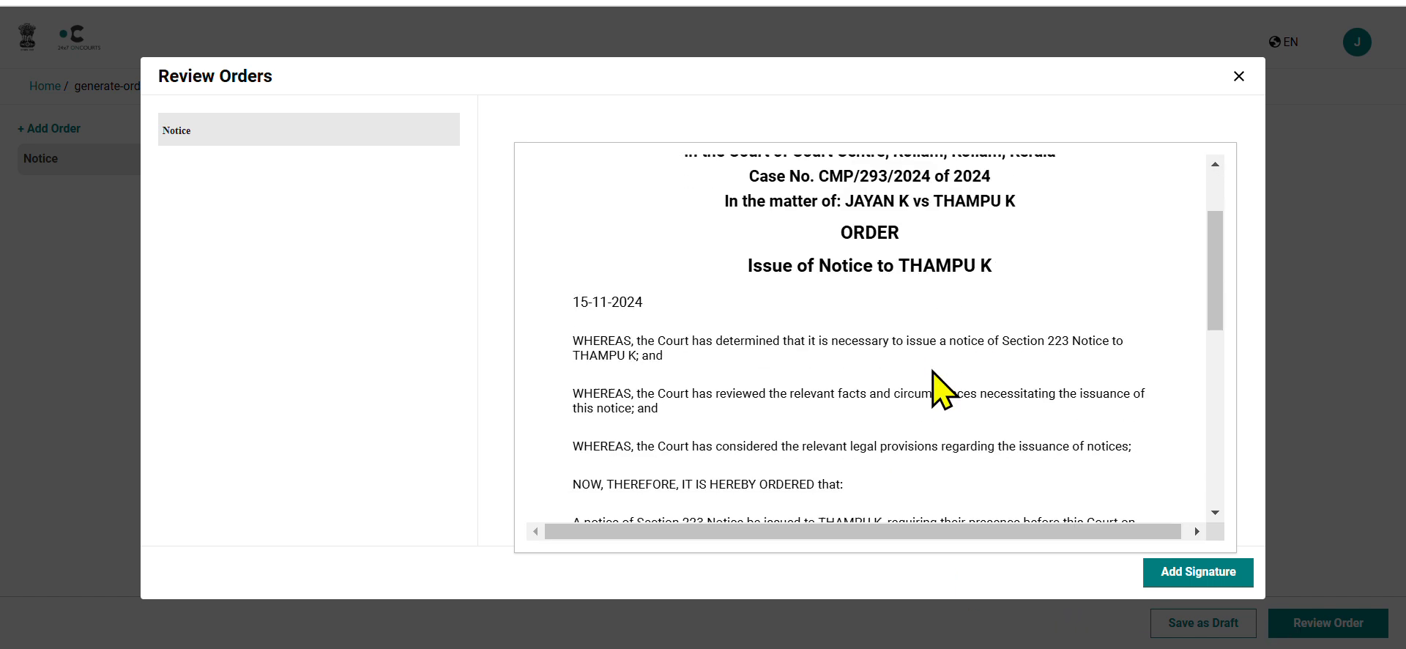
scroll(941, 388, up, 3)
scroll(933, 372, down, 3)
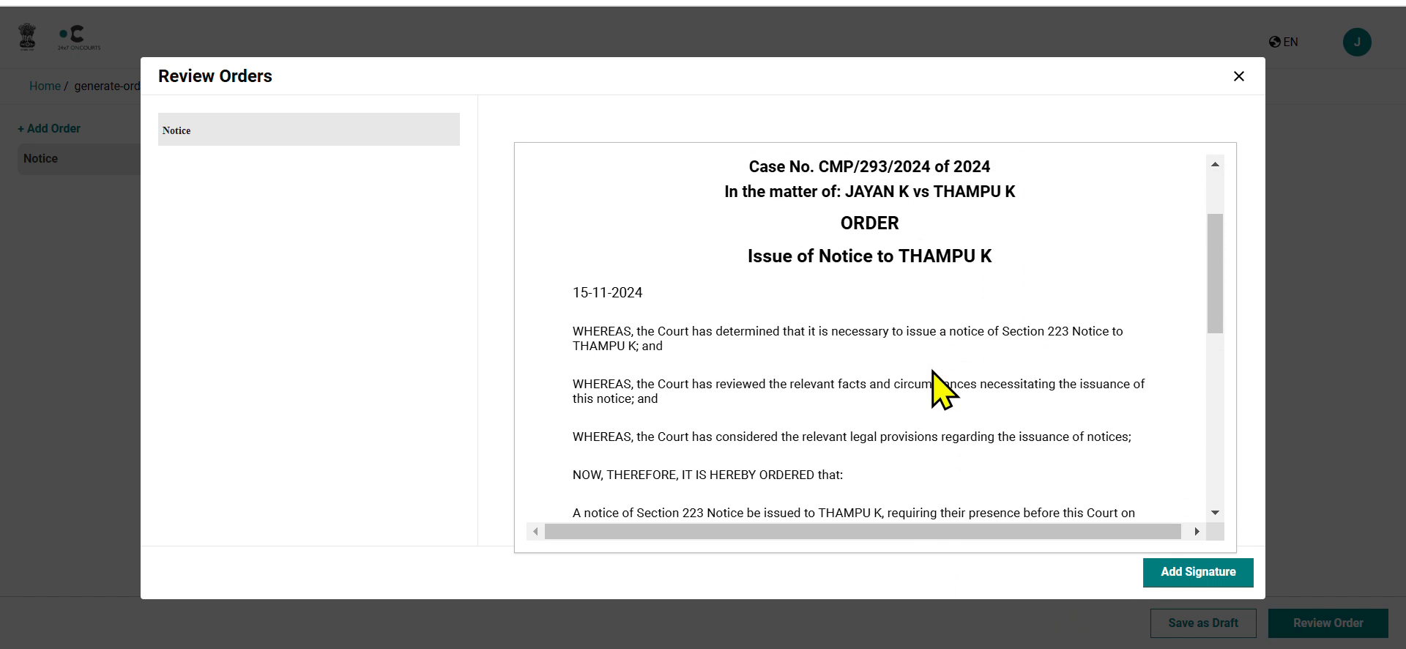
scroll(932, 371, down, 4)
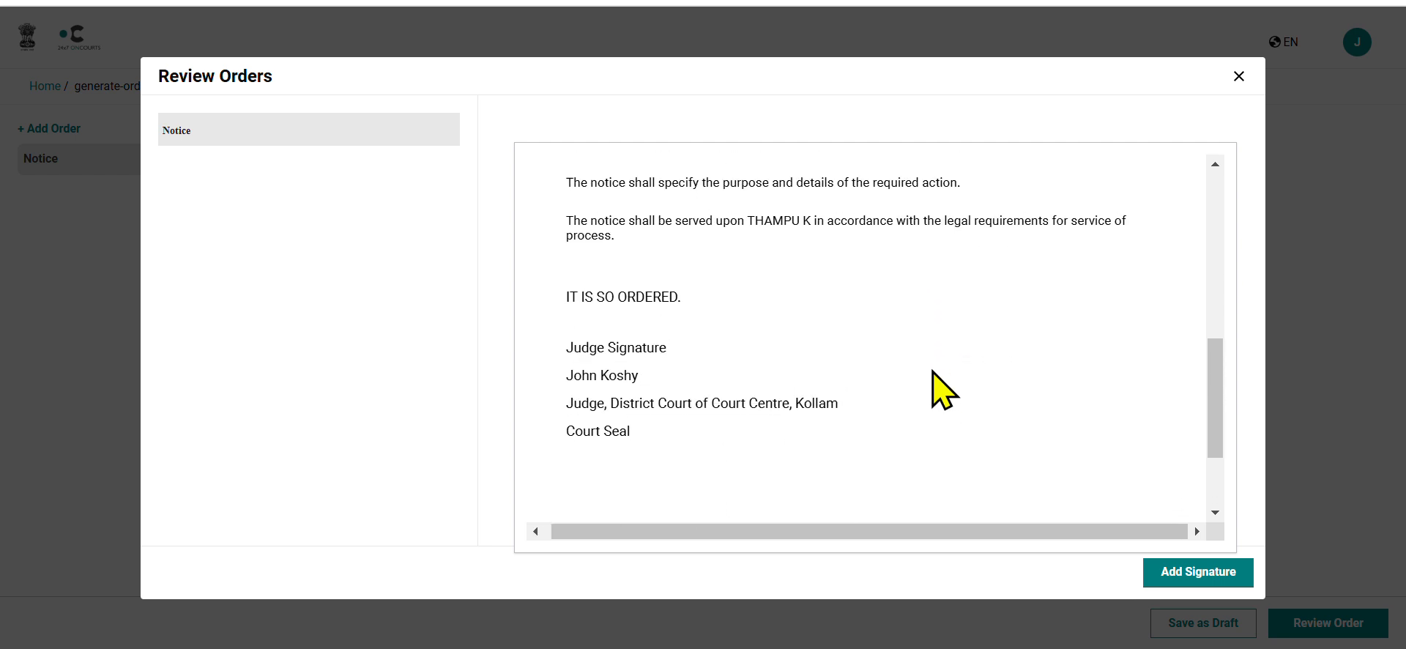
scroll(944, 390, up, 3)
scroll(932, 371, up, 3)
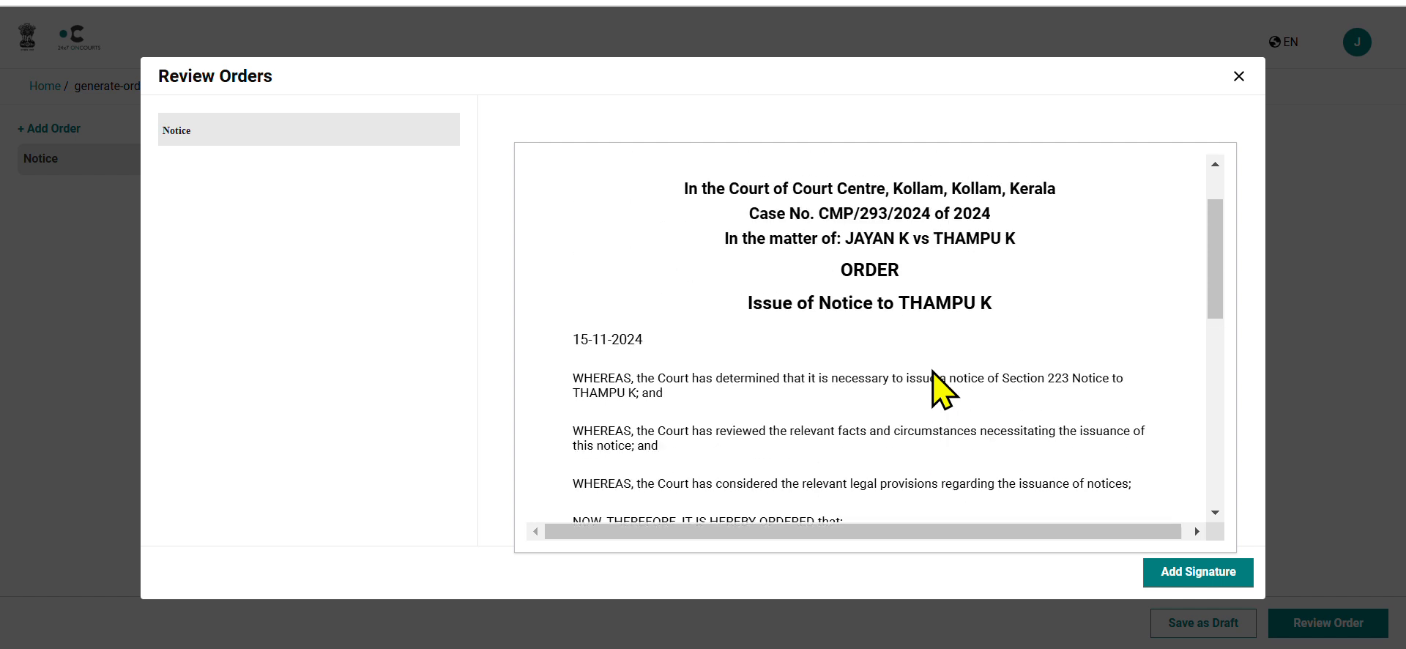
scroll(932, 371, down, 2)
scroll(933, 371, down, 5)
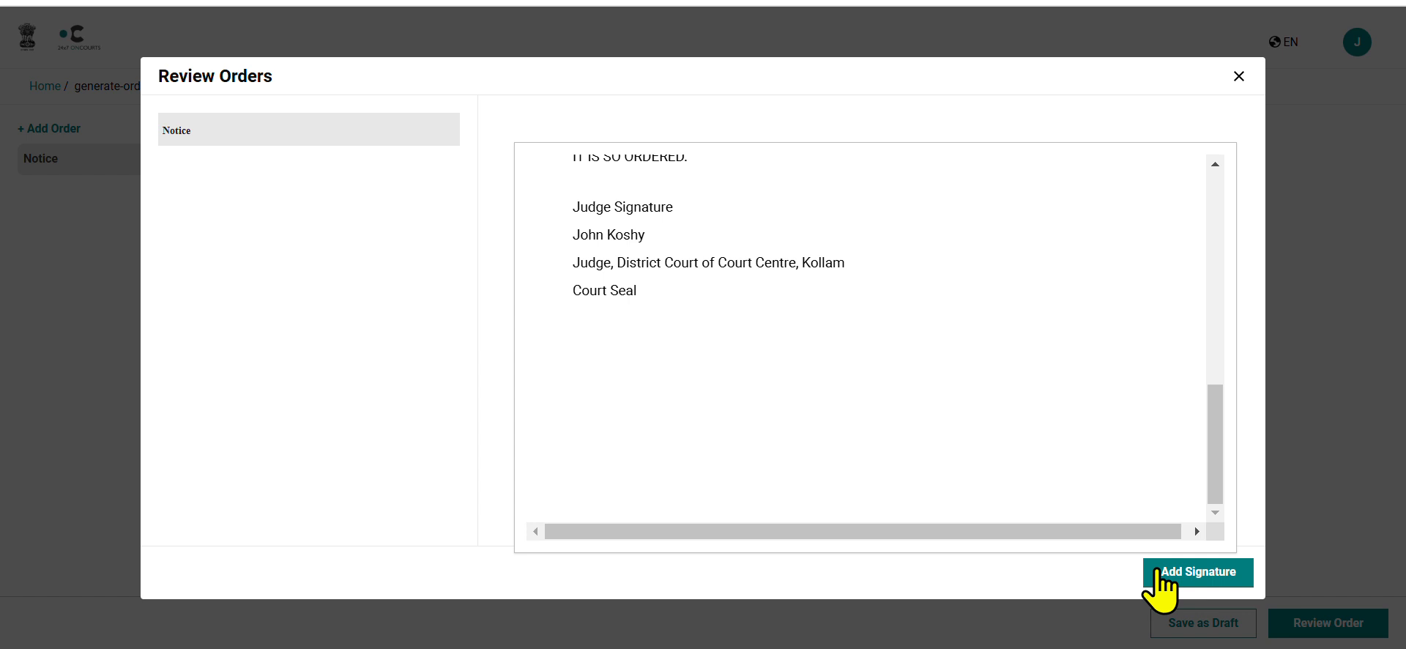
click(1160, 573)
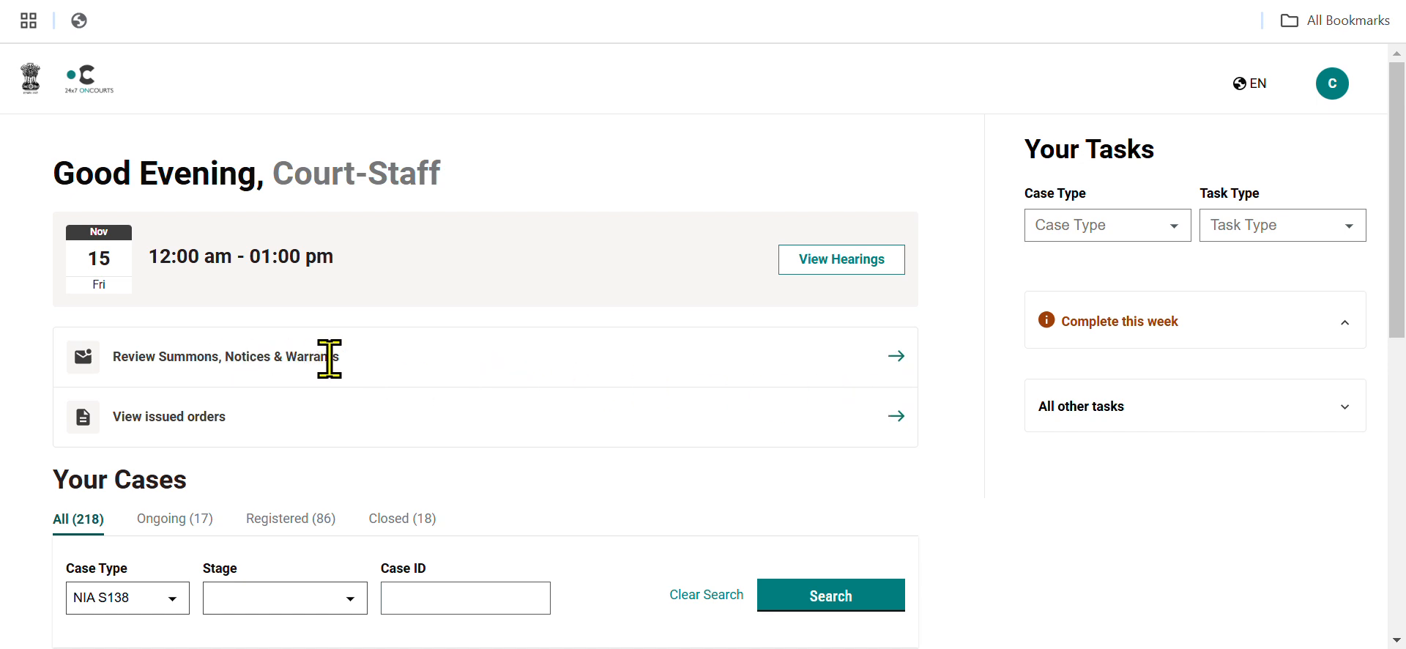
From the court staff home page, open Review Summons, Notices & Warrants and look through the pending documents.
click(895, 359)
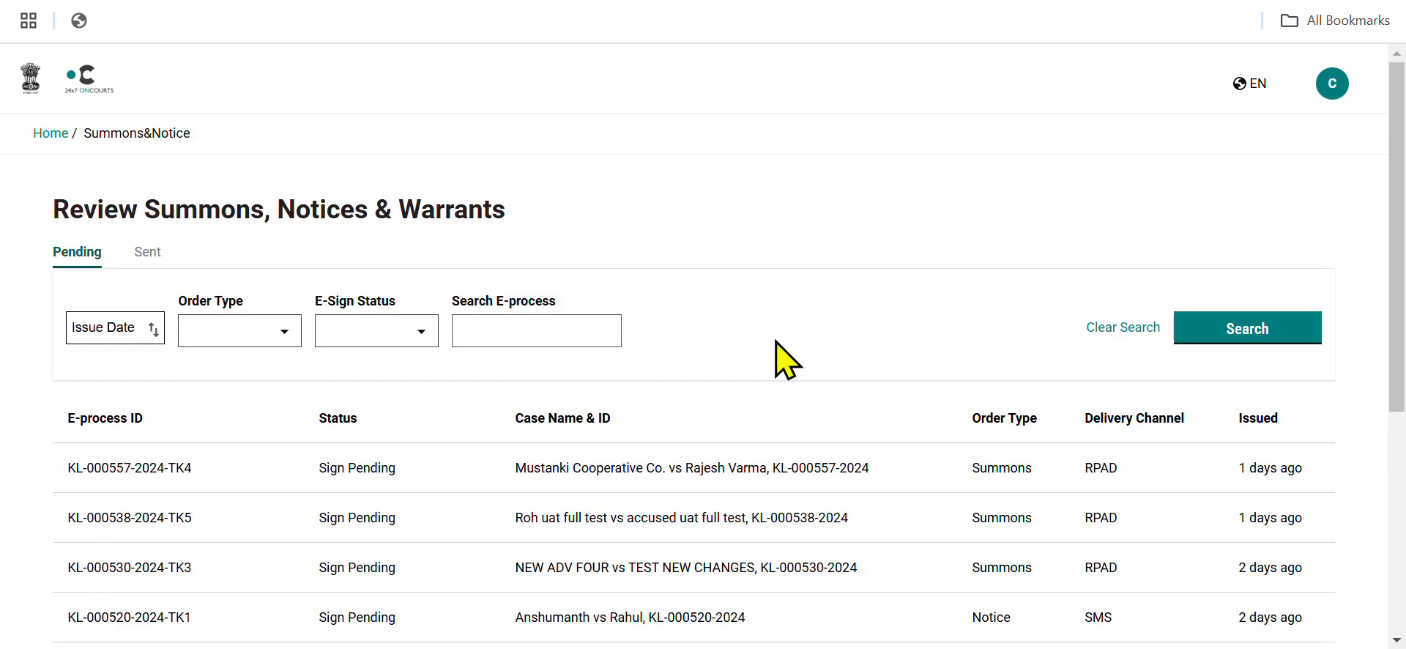
scroll(787, 359, down, 1)
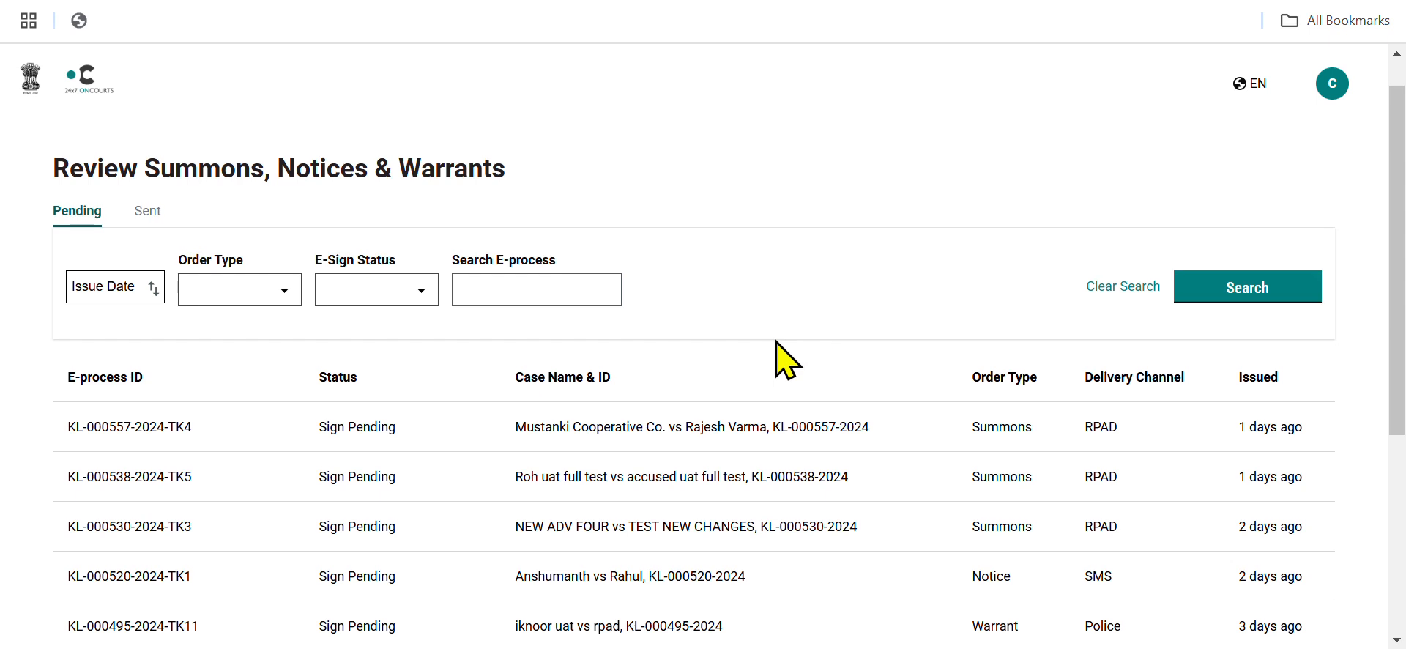
scroll(787, 358, down, 2)
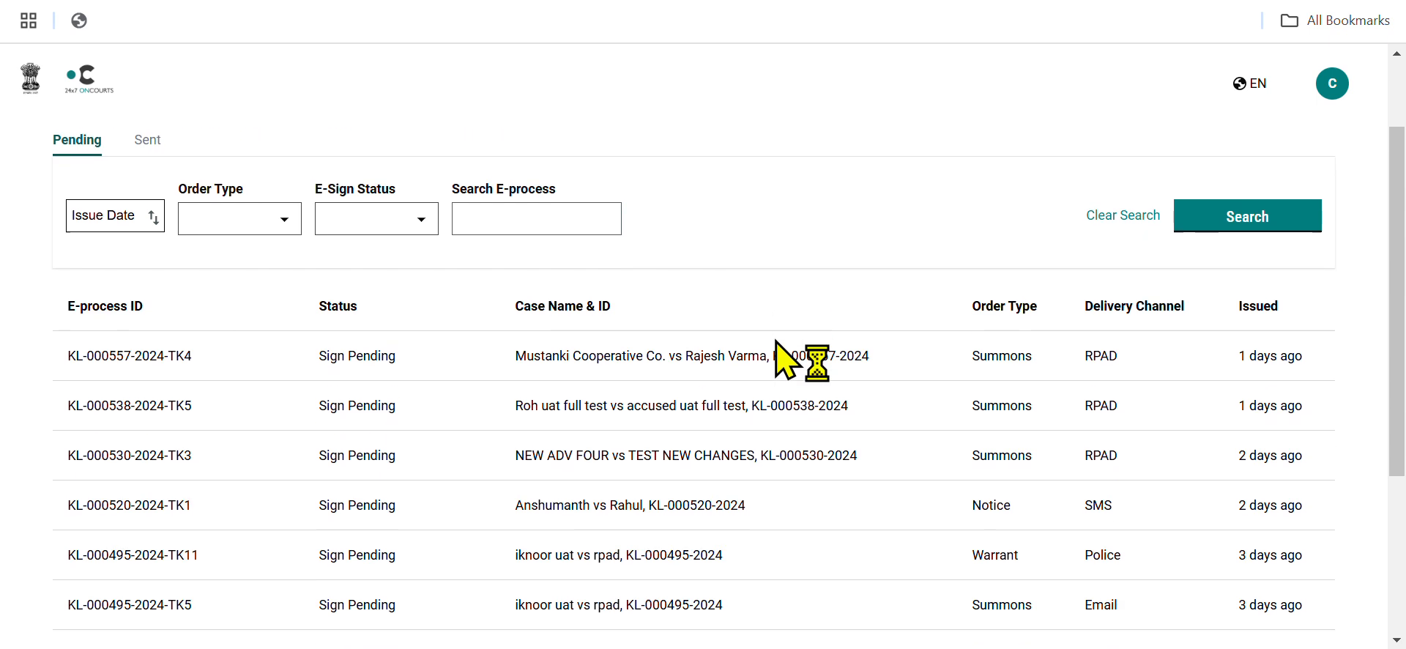
scroll(776, 351, down, 2)
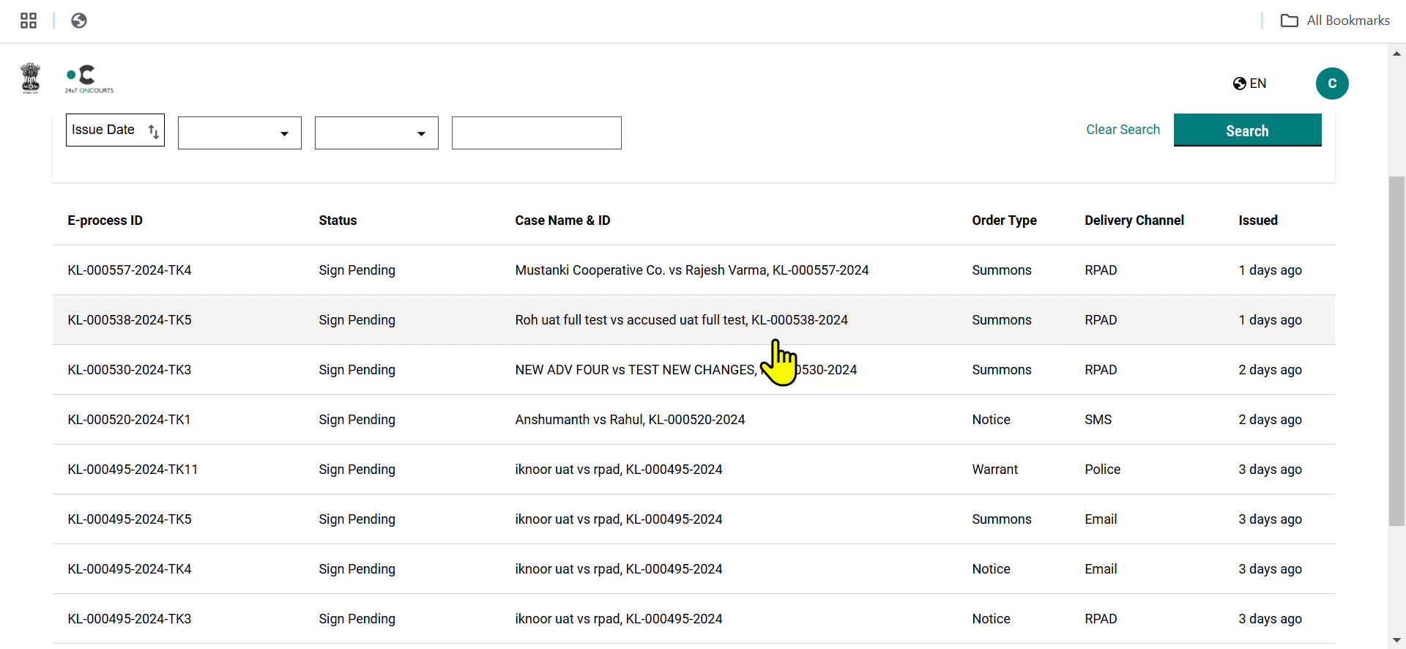
scroll(780, 363, down, 1)
scroll(780, 362, up, 2)
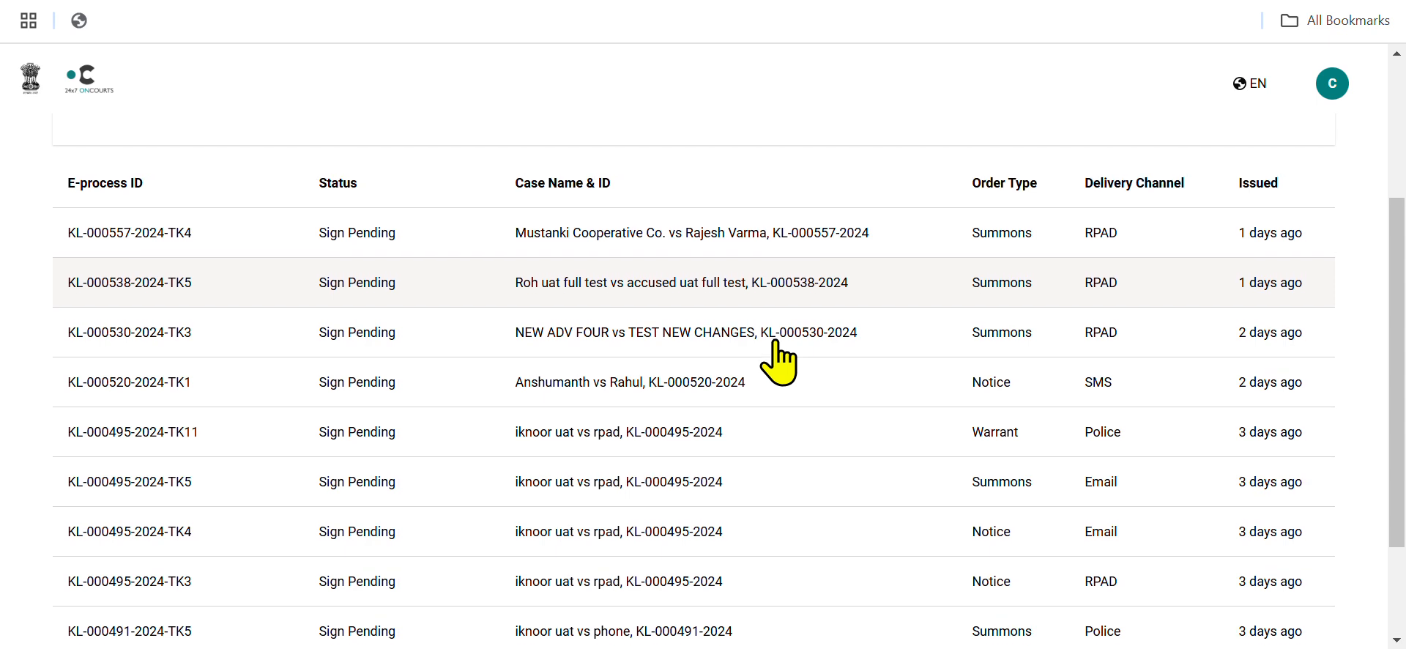
scroll(778, 362, up, 3)
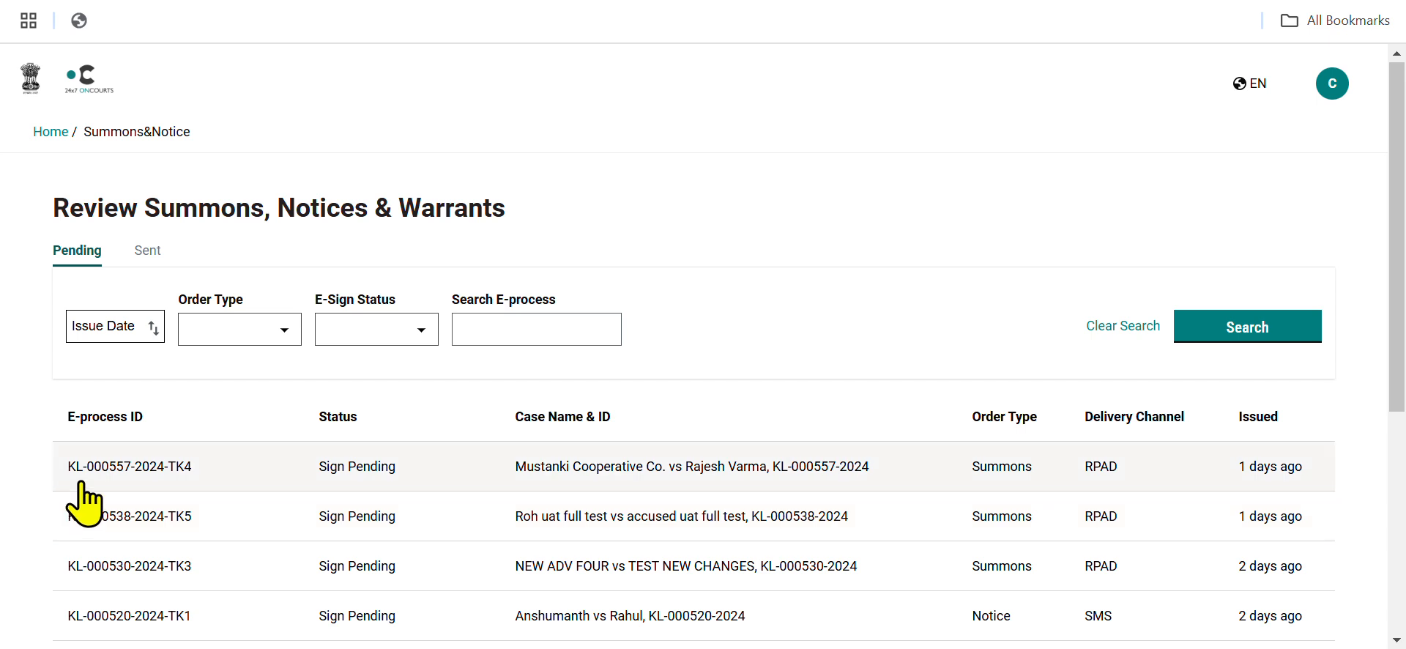
Examine the sent summons, notices and warrants and their delivery statuses.
click(149, 253)
scroll(267, 454, down, 3)
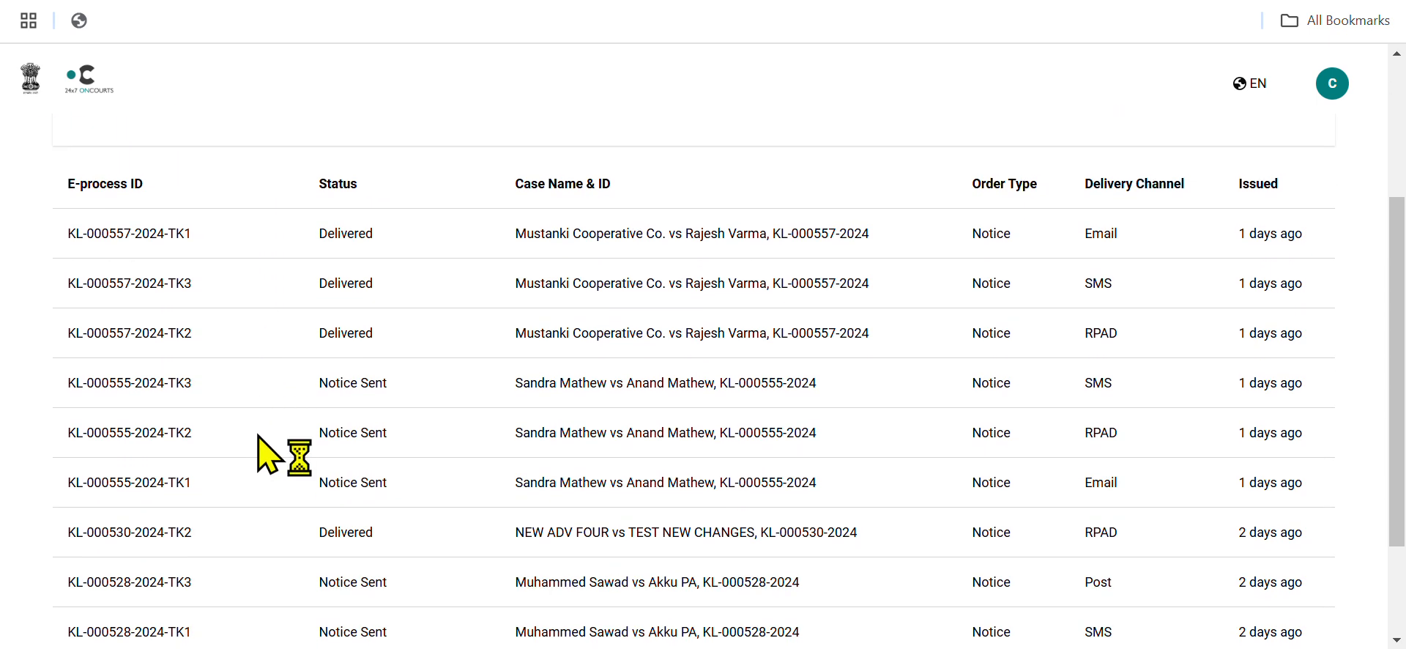
scroll(257, 440, up, 3)
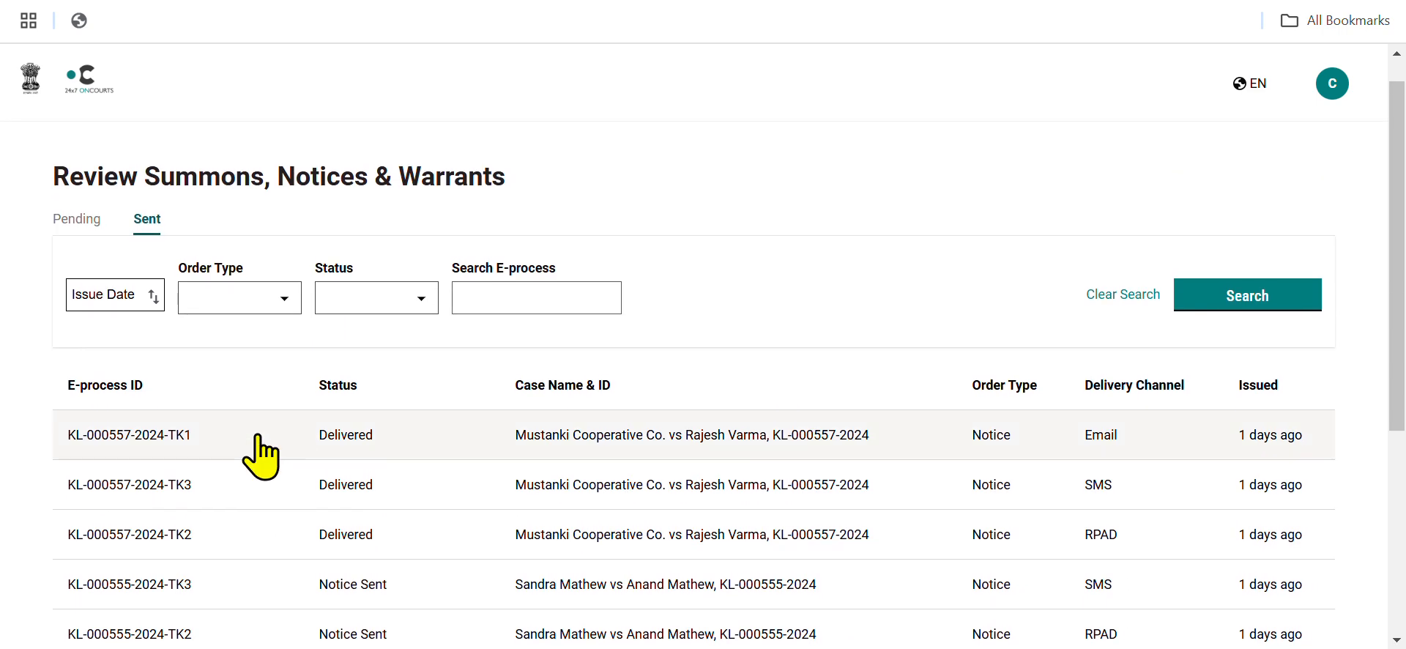
click(89, 221)
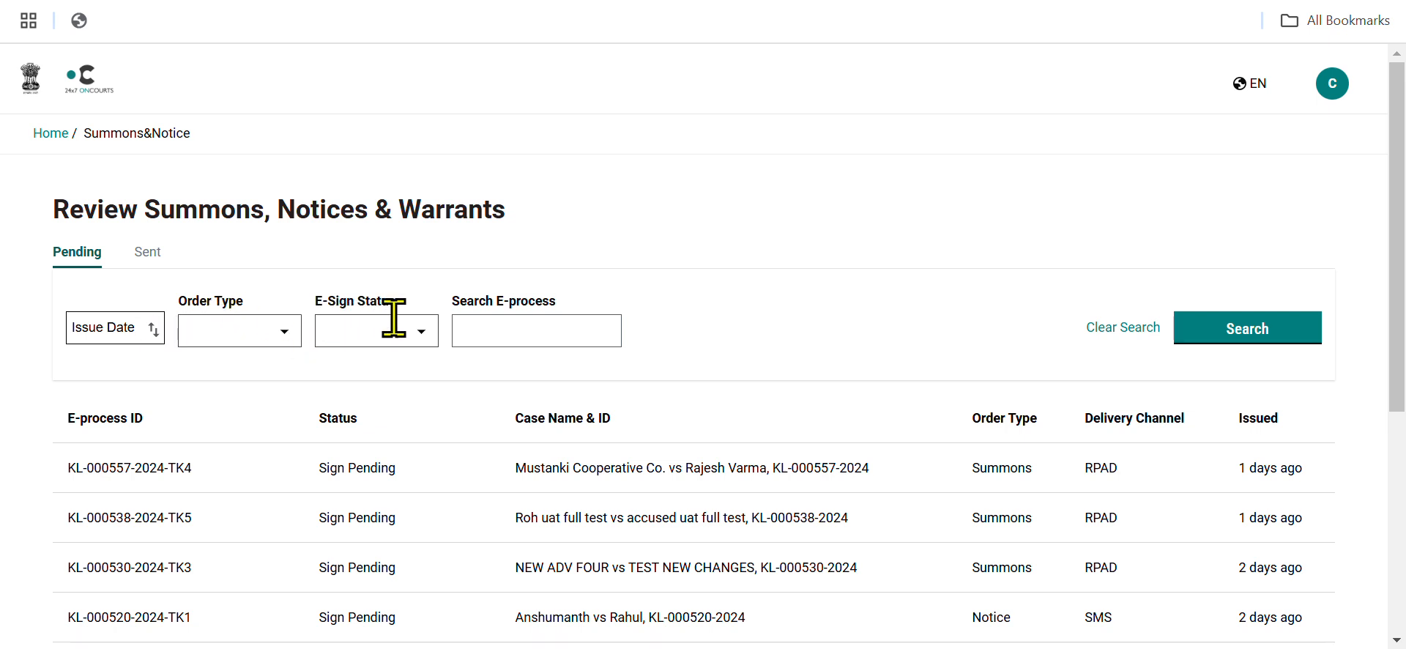
click(487, 320)
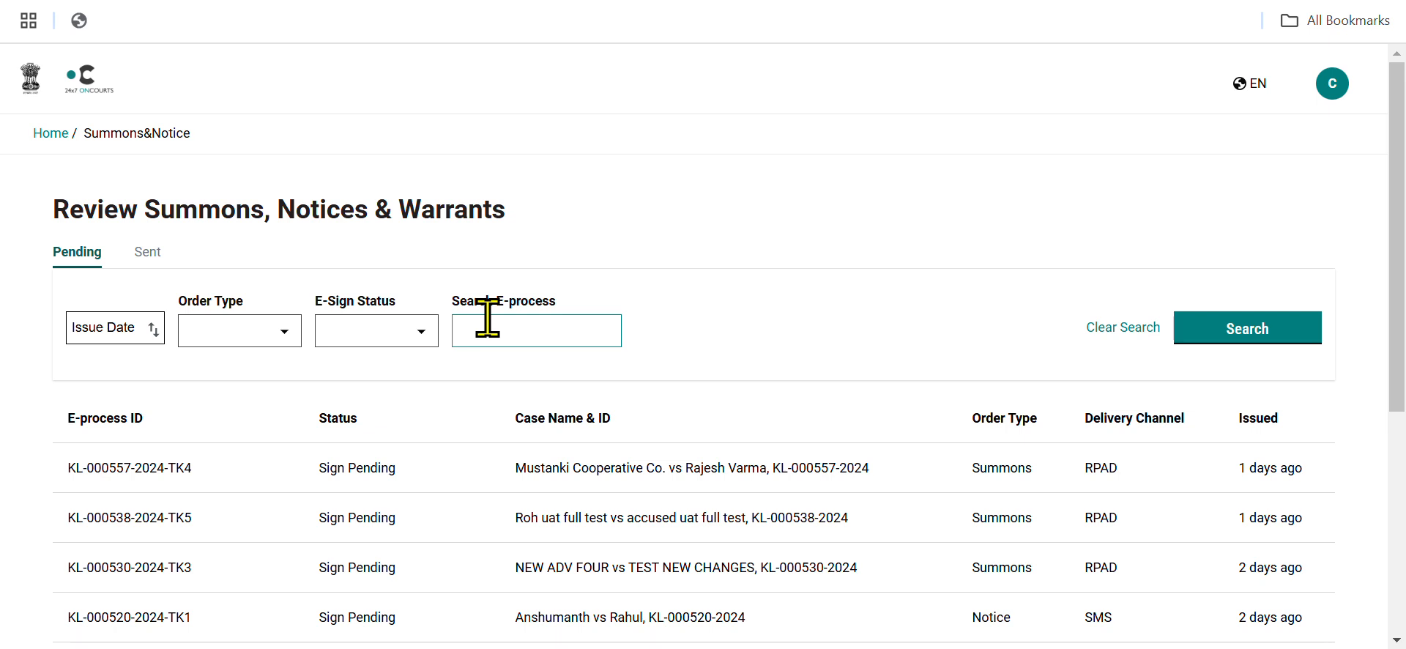
click(1207, 330)
scroll(512, 415, down, 2)
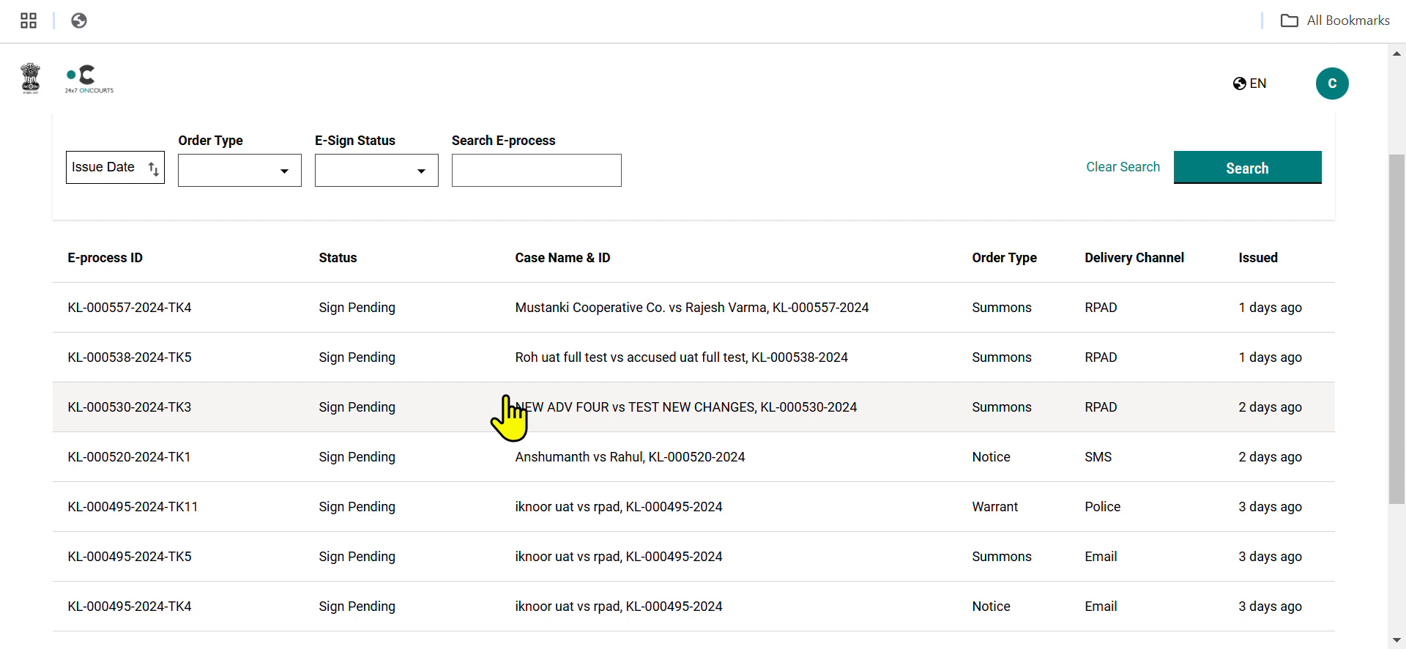
scroll(512, 418, down, 1)
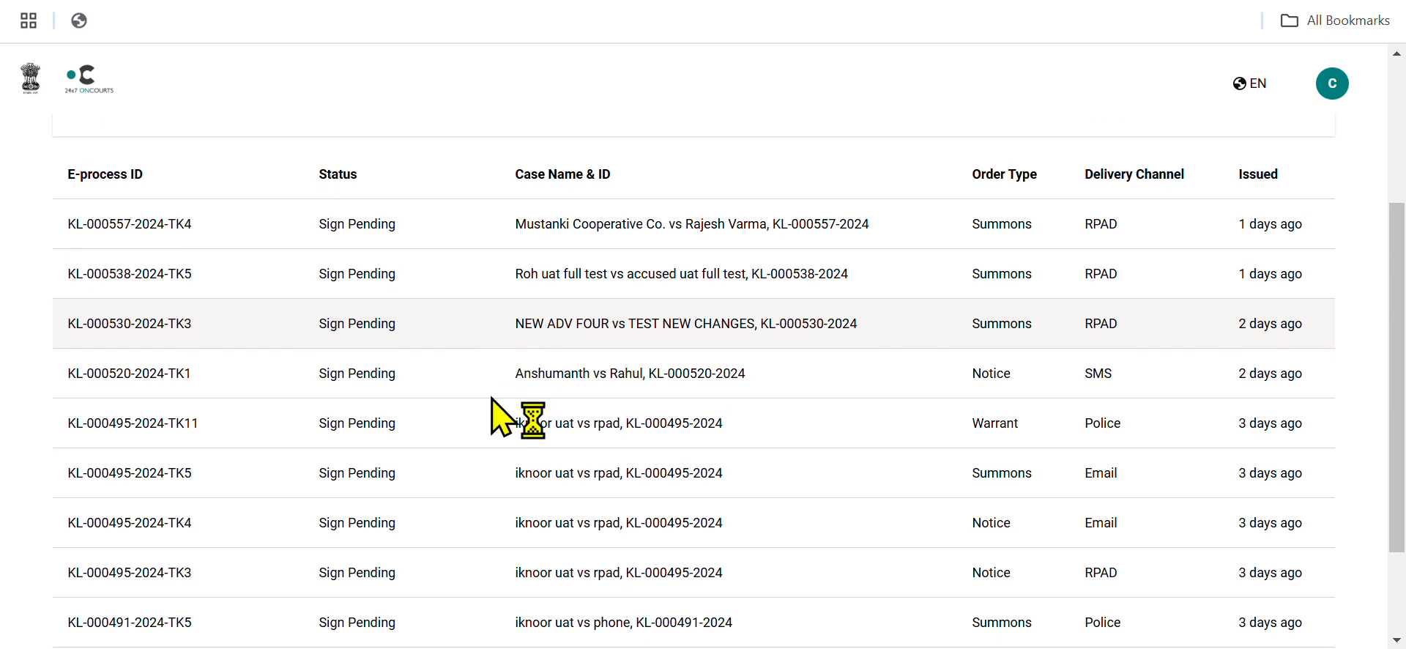
scroll(510, 418, down, 2)
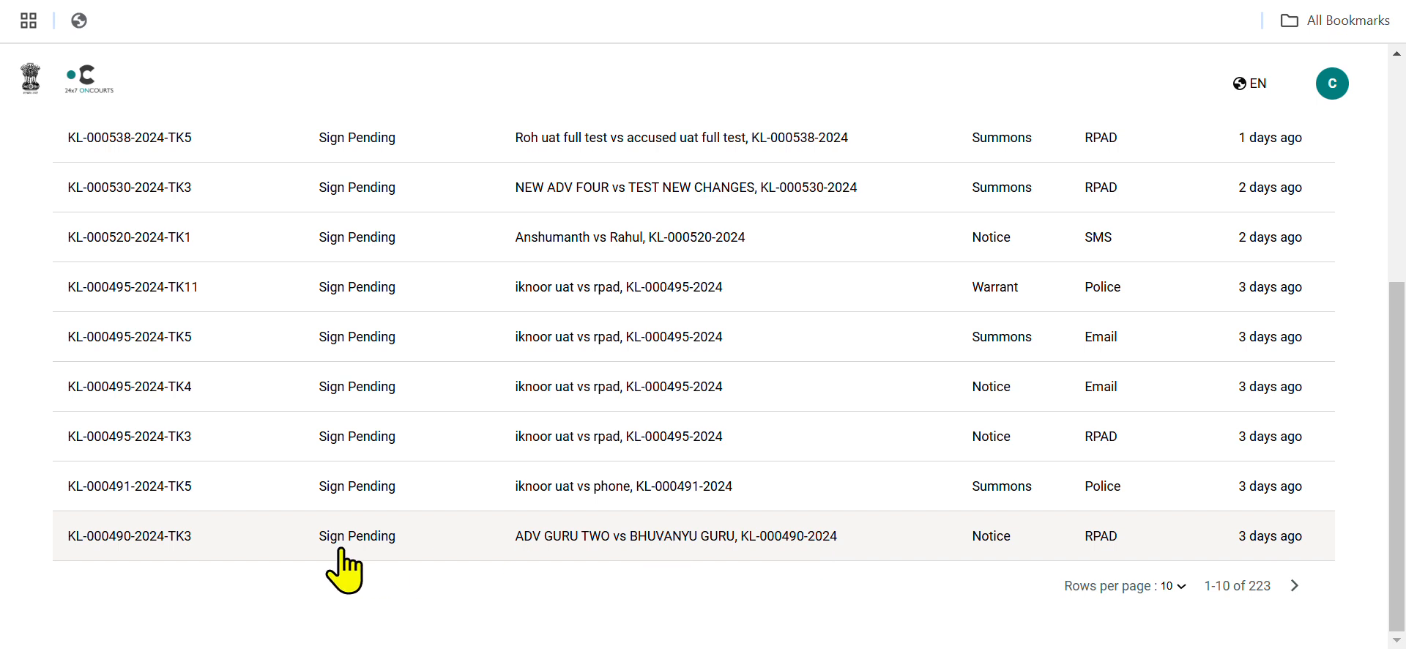
click(375, 555)
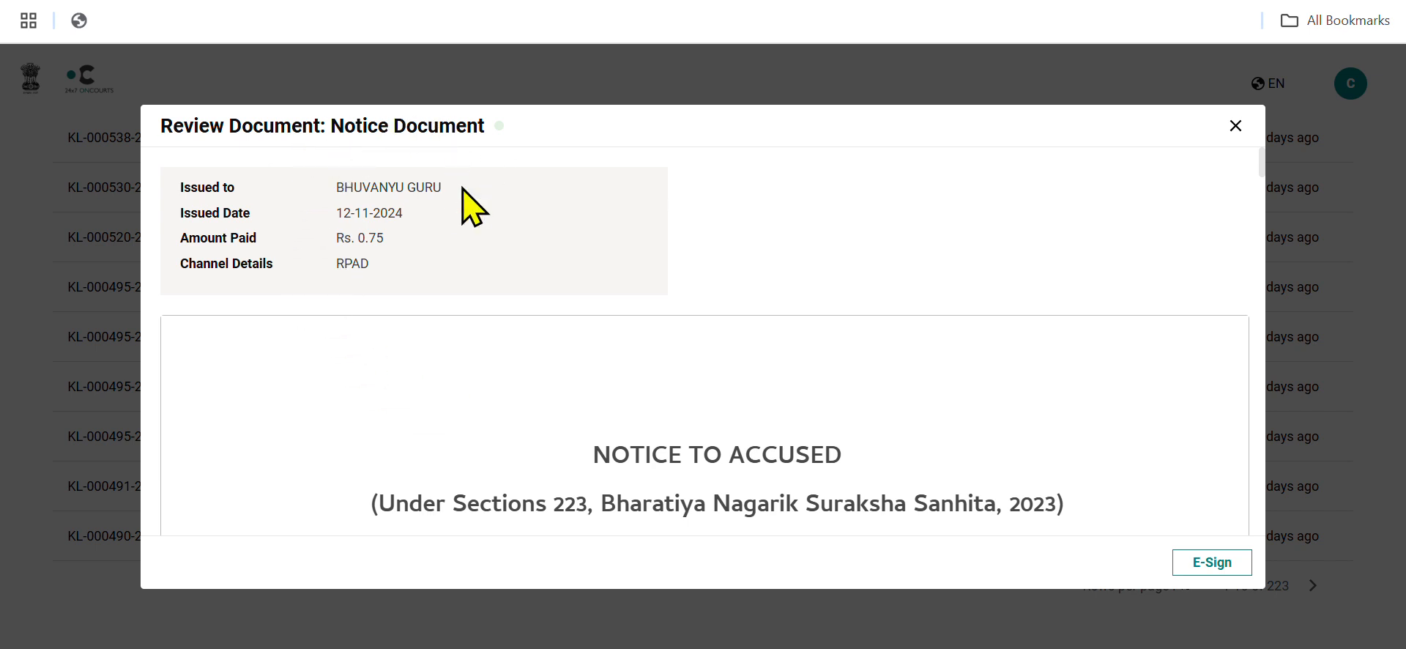
Read the notice document through to its annexure, then e-sign it and mark it as sent.
scroll(630, 385, down, 8)
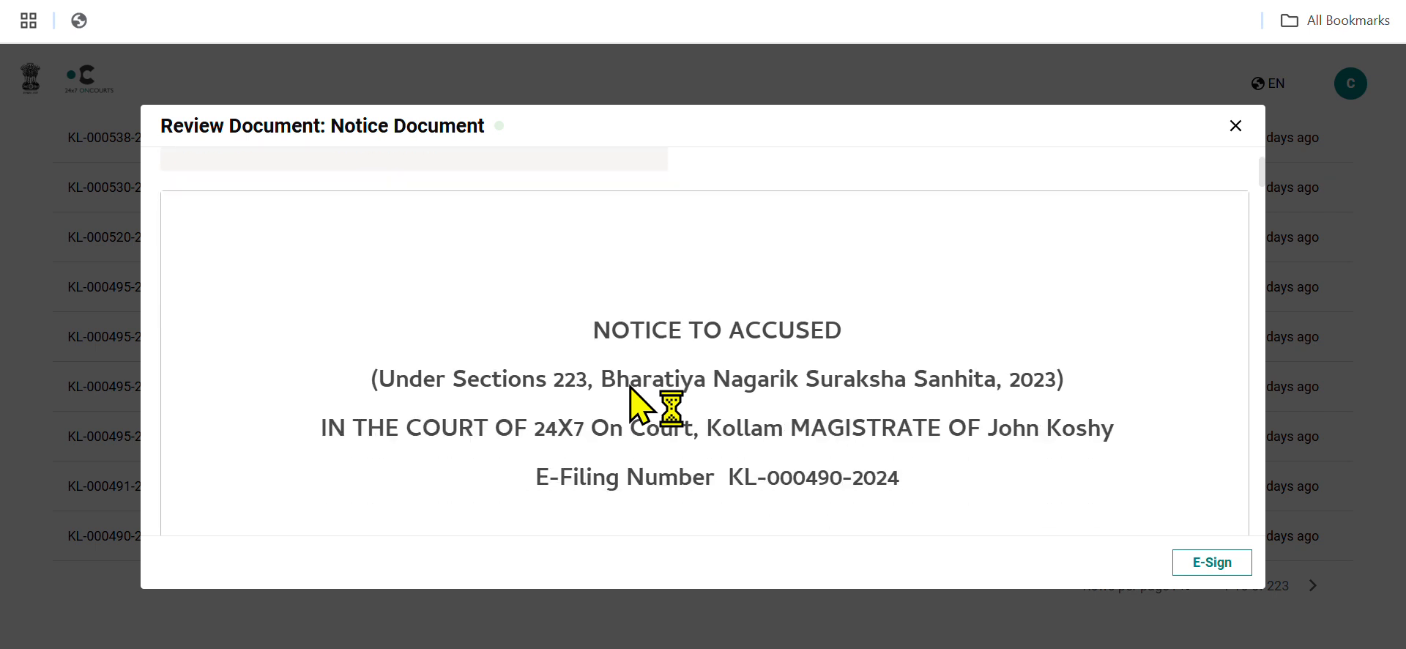
scroll(630, 386, down, 4)
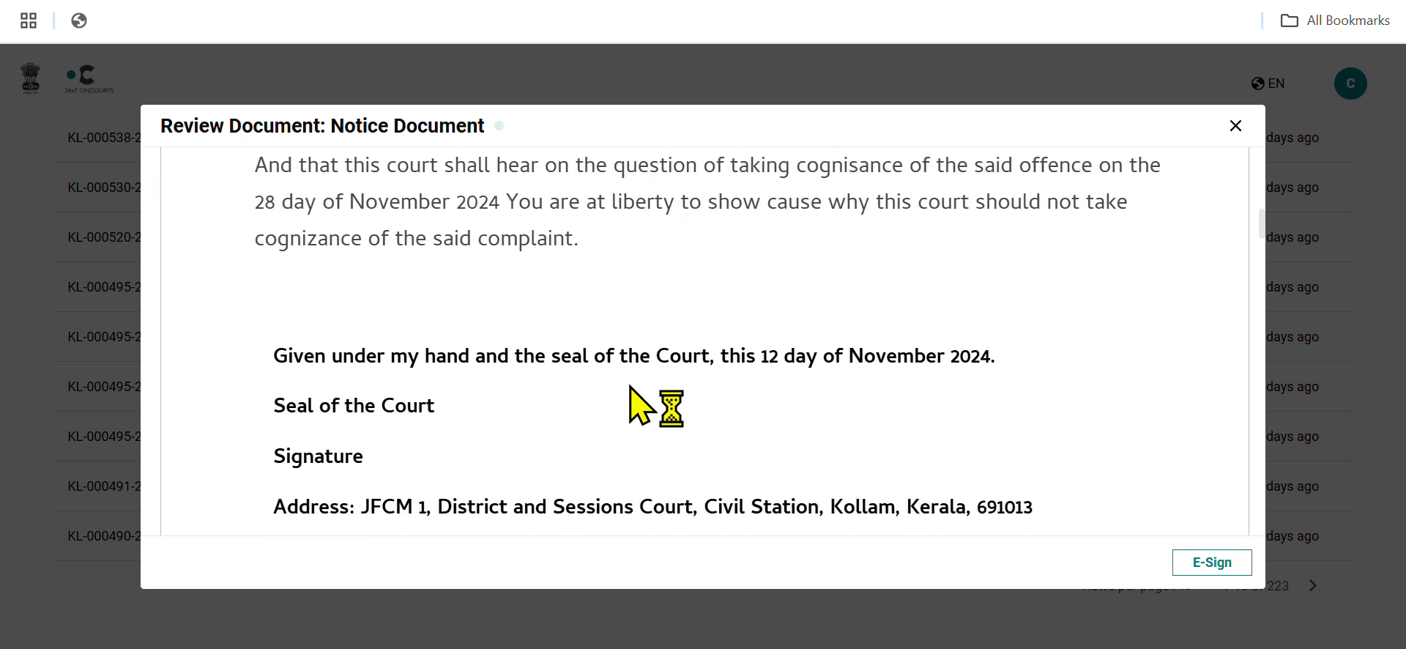
scroll(630, 386, down, 2)
scroll(630, 386, down, 5)
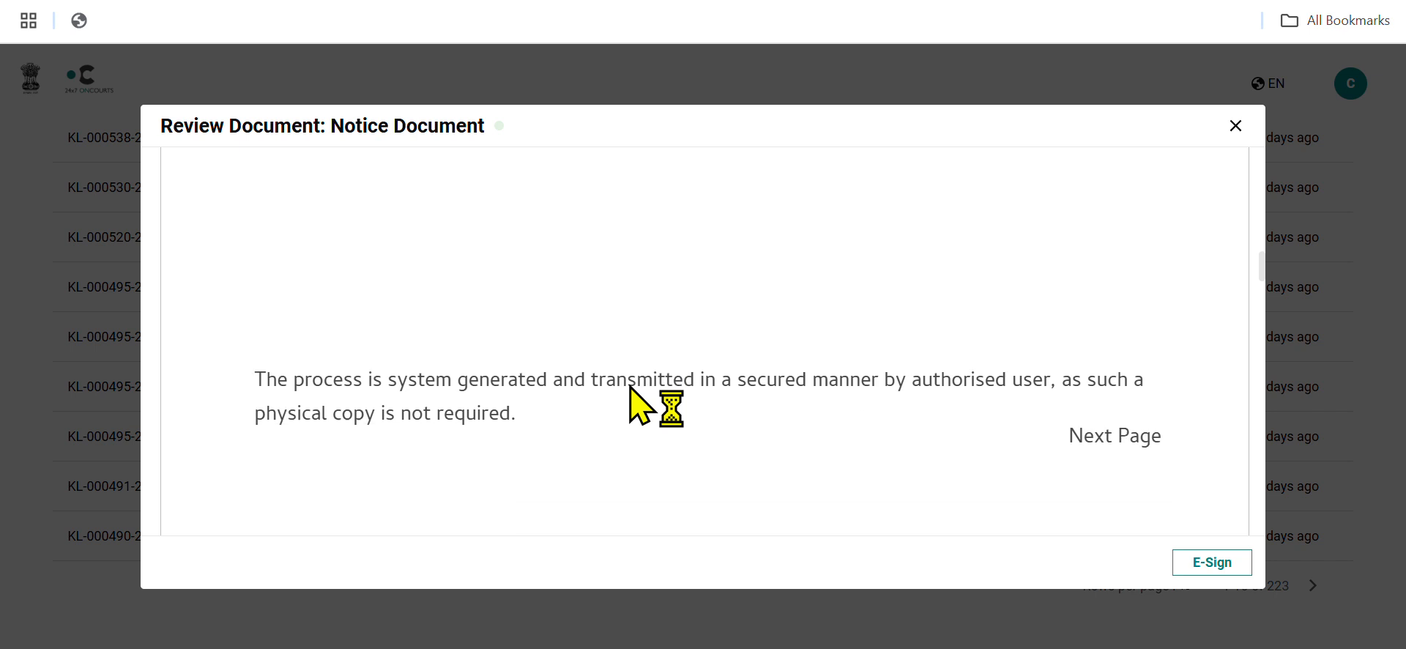
scroll(1101, 484, down, 2)
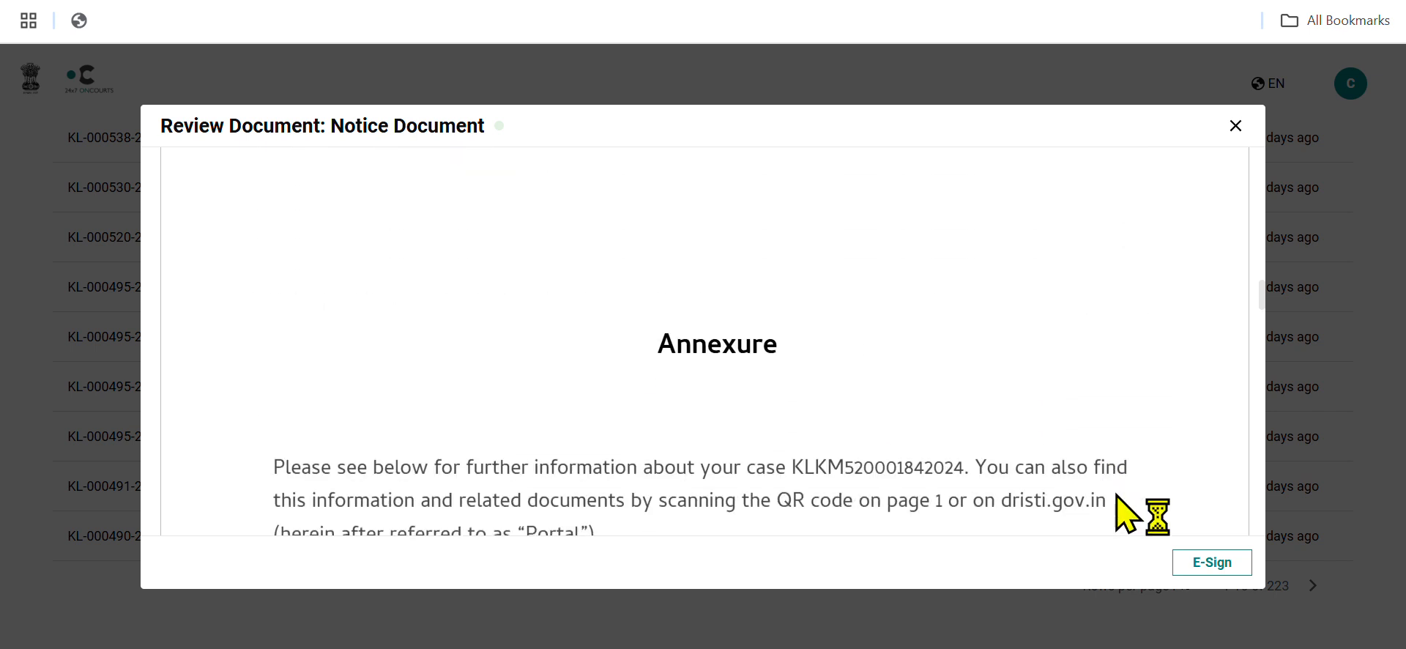
click(1193, 563)
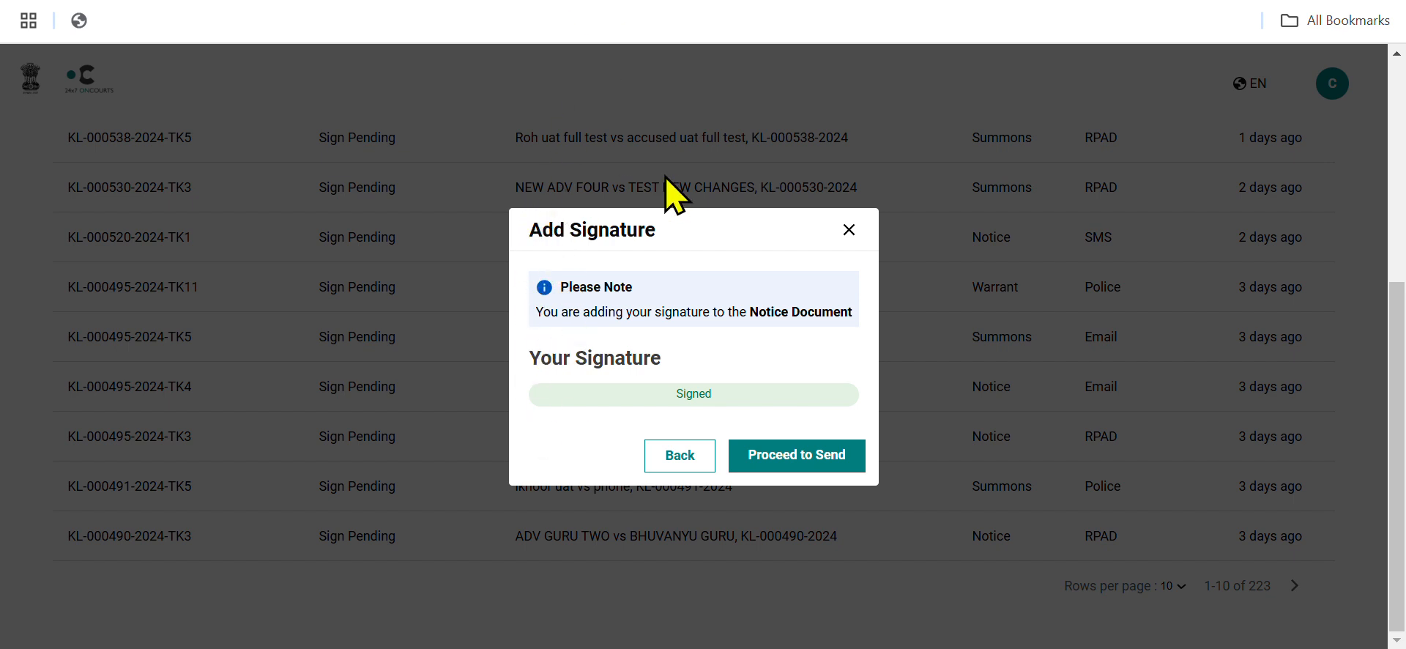
click(833, 483)
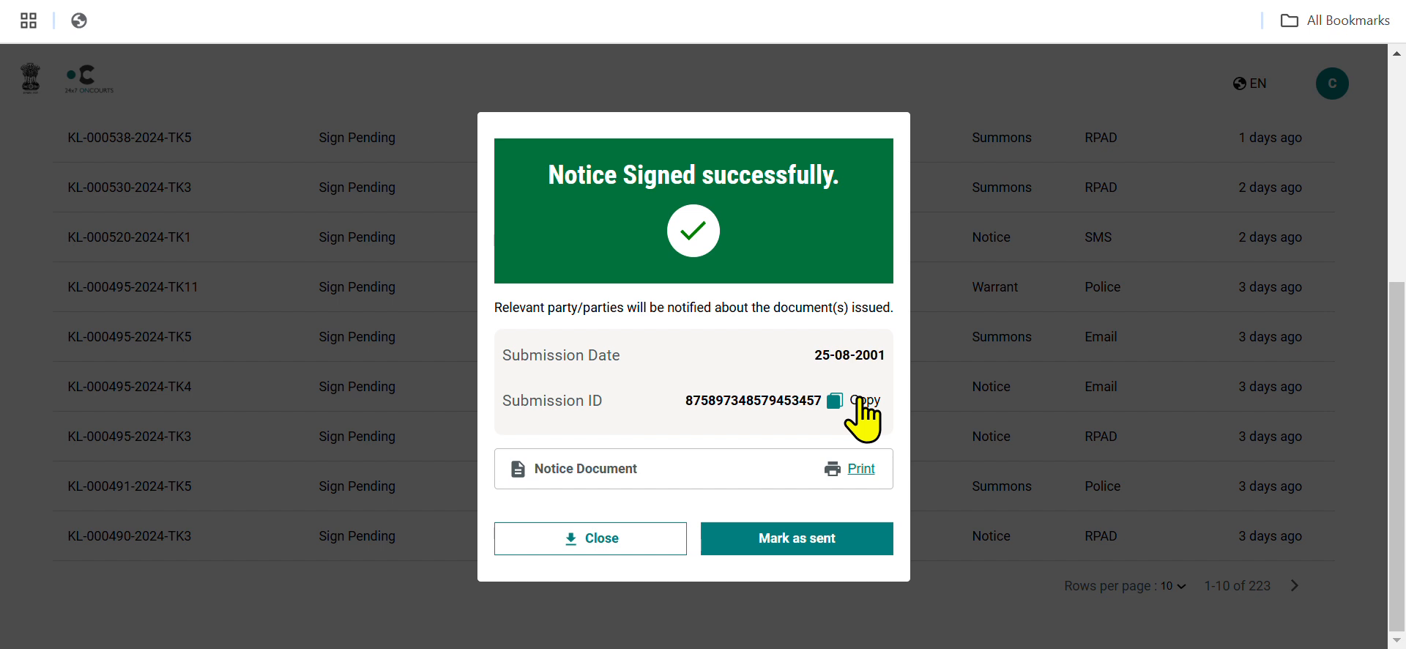
click(795, 545)
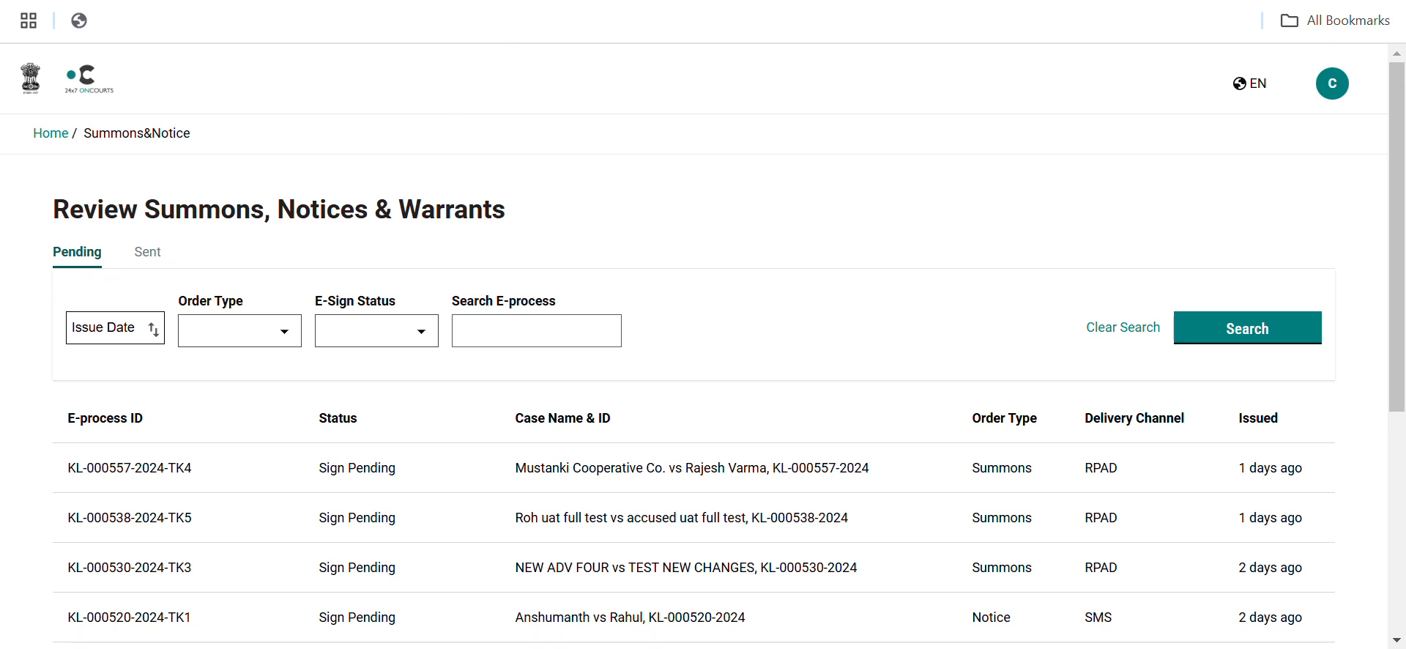
scroll(703, 367, down, 2)
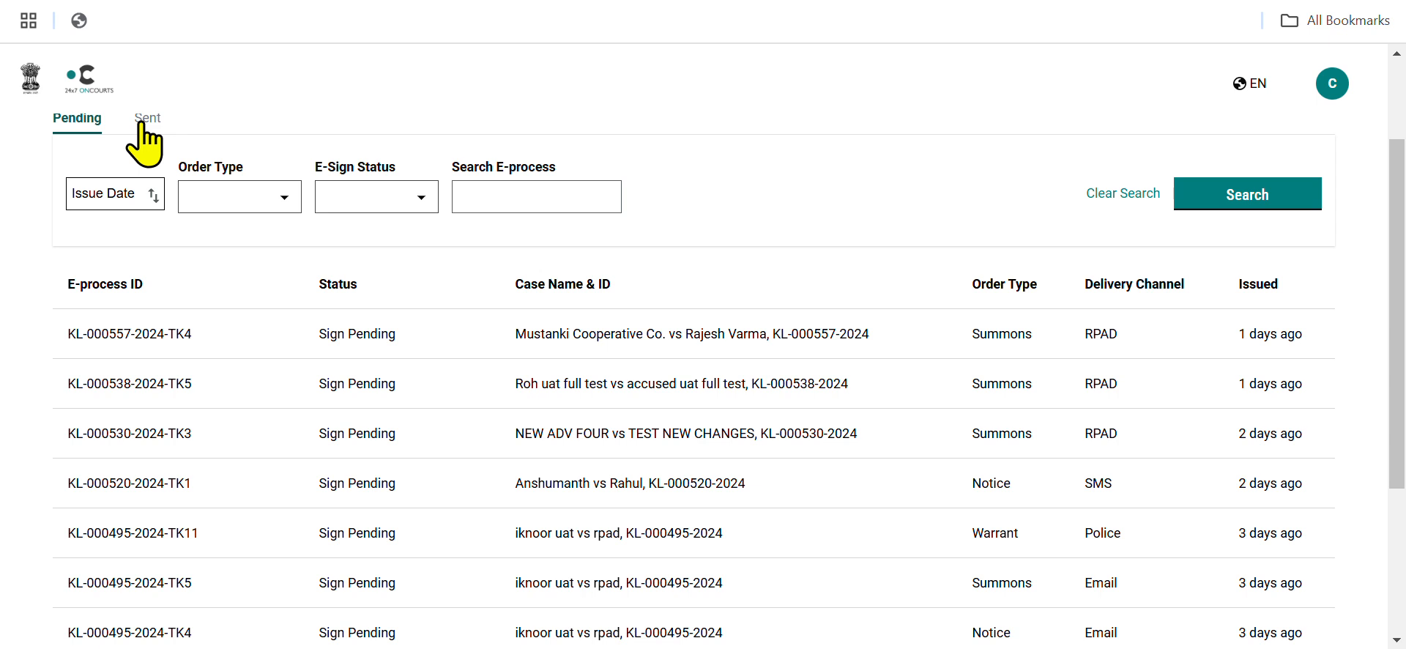
scroll(147, 139, up, 2)
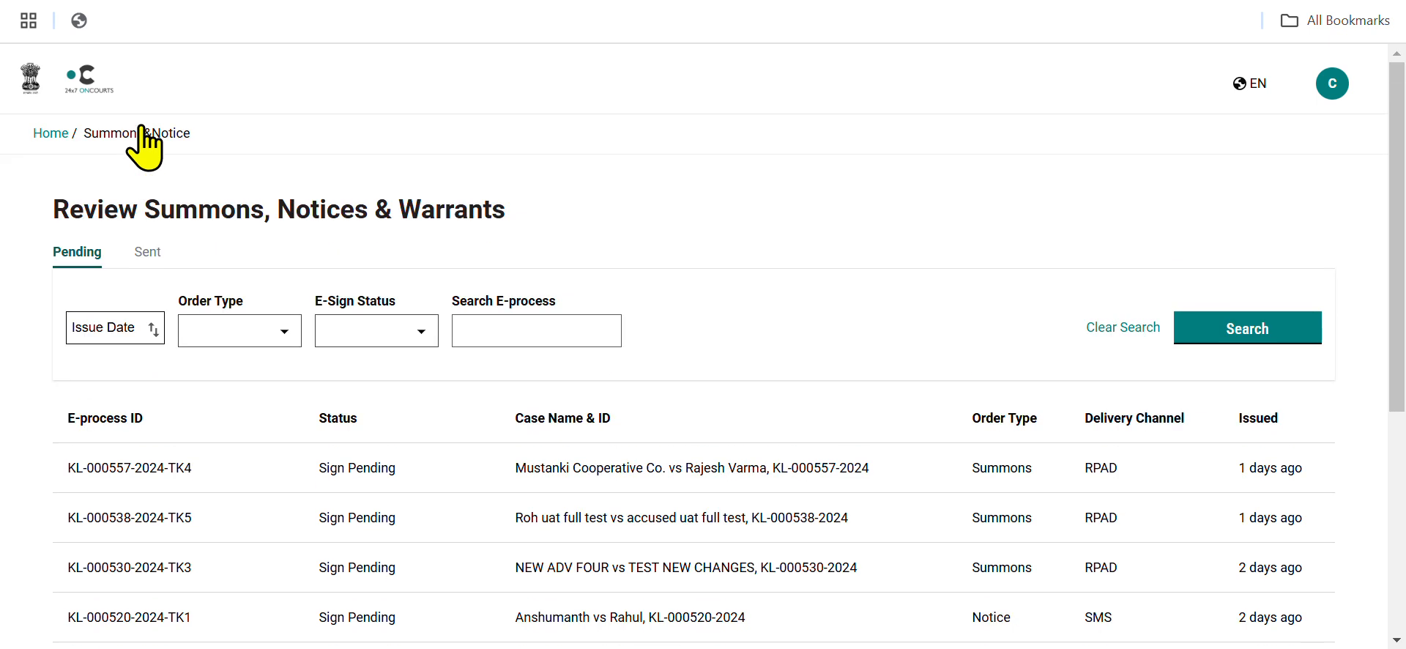
click(148, 252)
scroll(148, 253, down, 2)
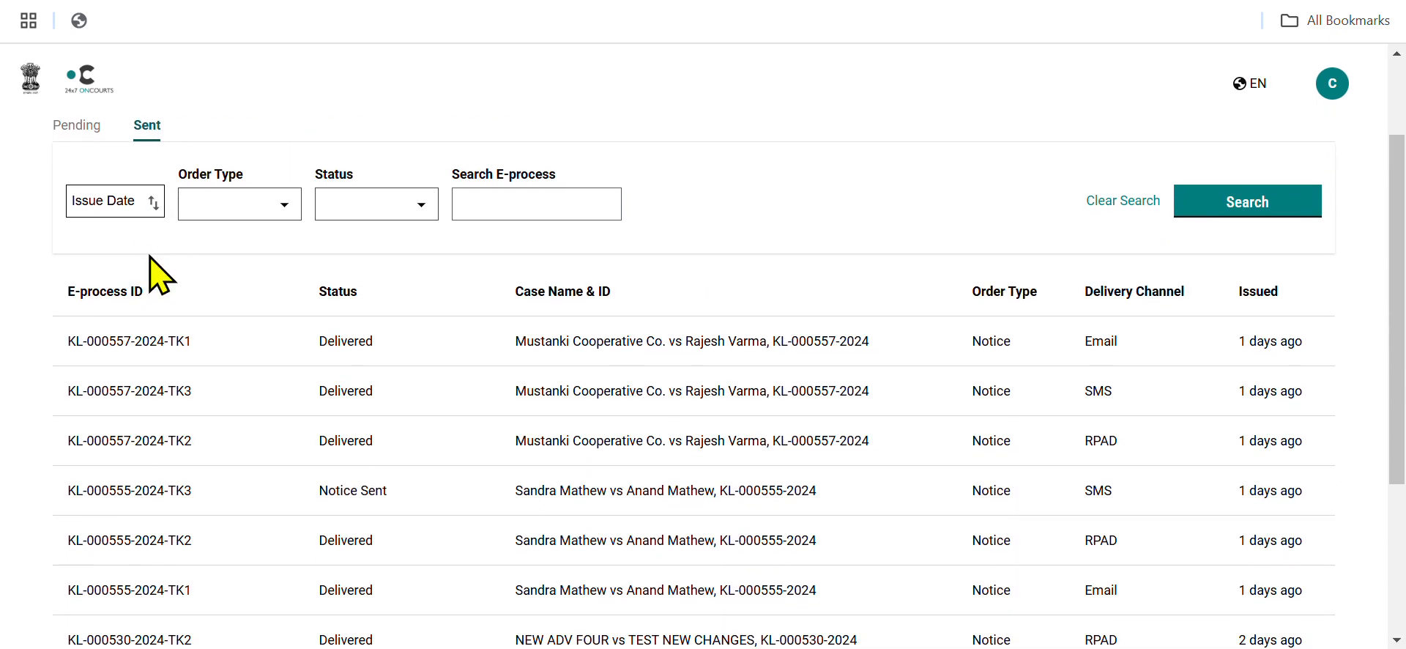
scroll(327, 586, down, 1)
scroll(326, 595, down, 3)
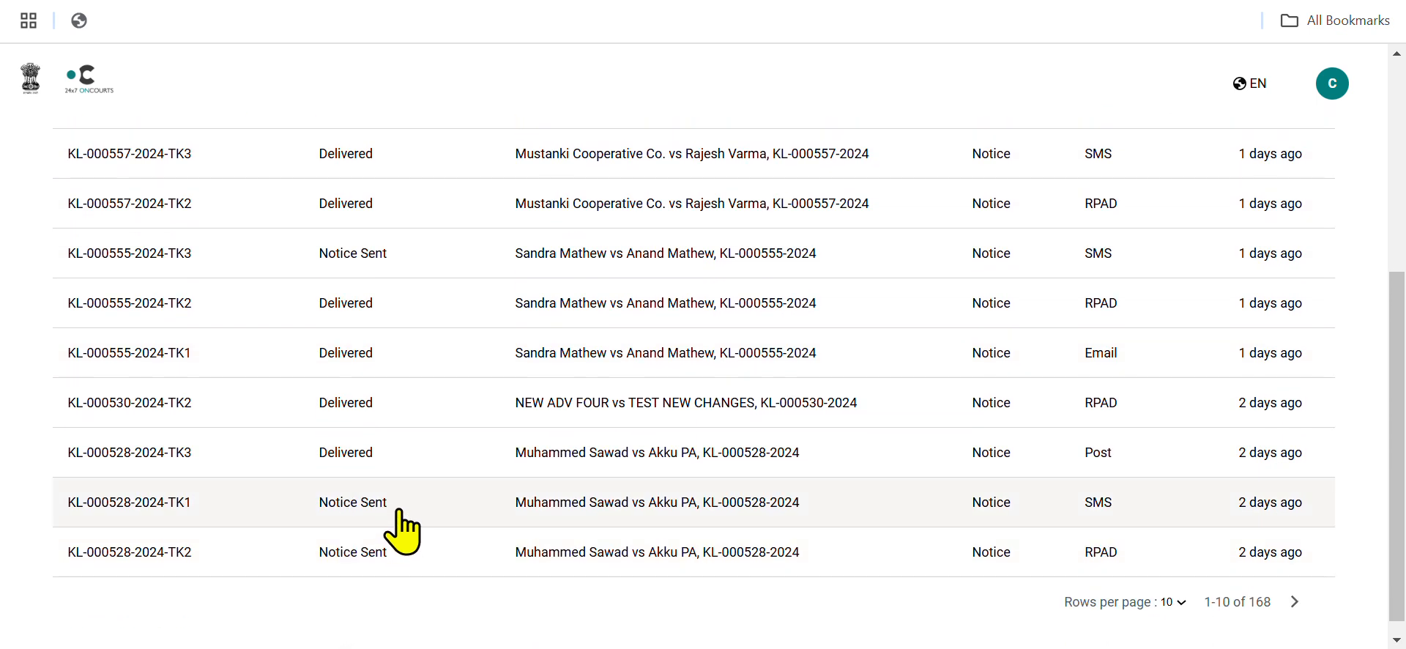
click(408, 553)
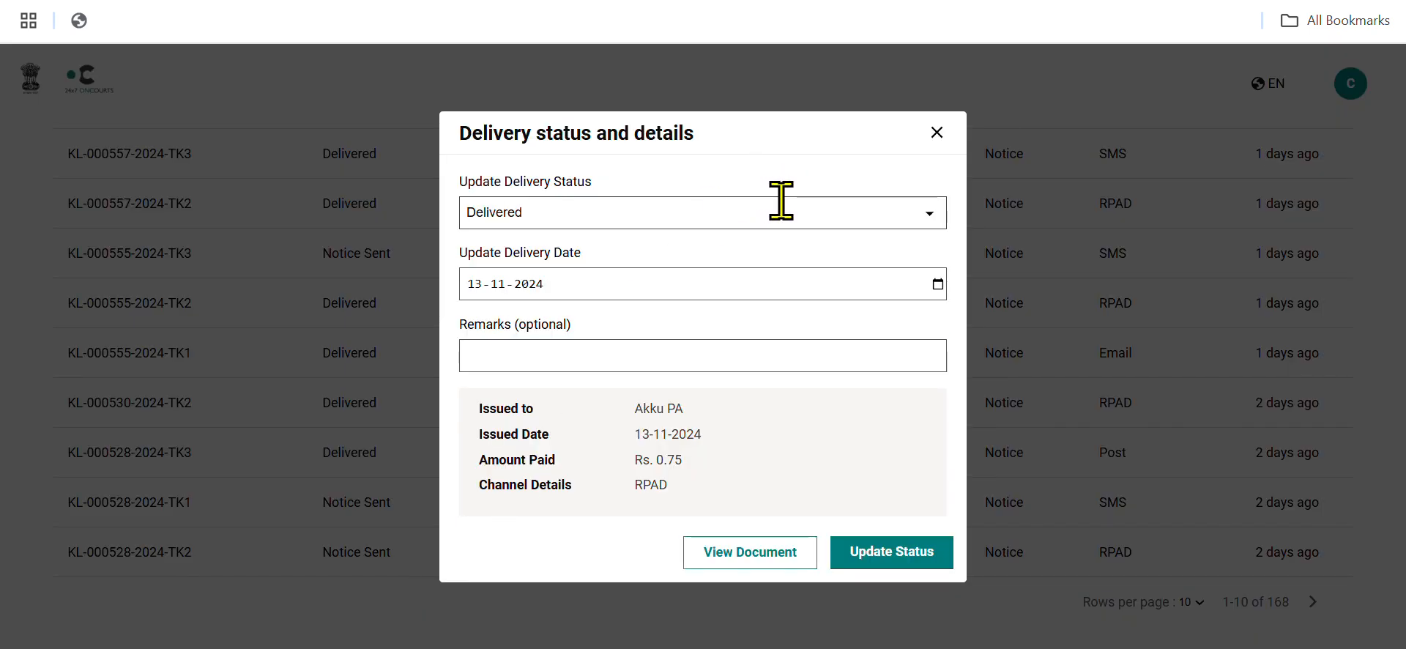
Update the notice's delivery status to Not Delivered with the remark "aDDRESS NOT FOUND".
click(929, 214)
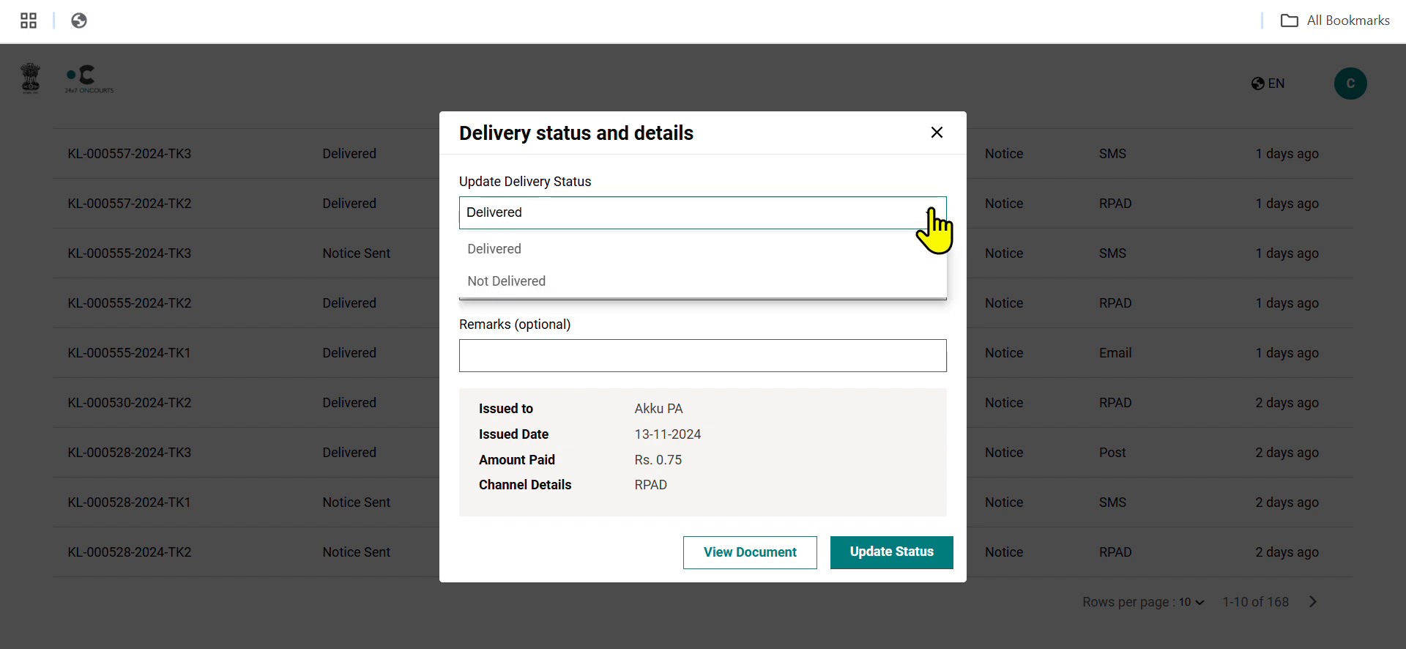
click(854, 280)
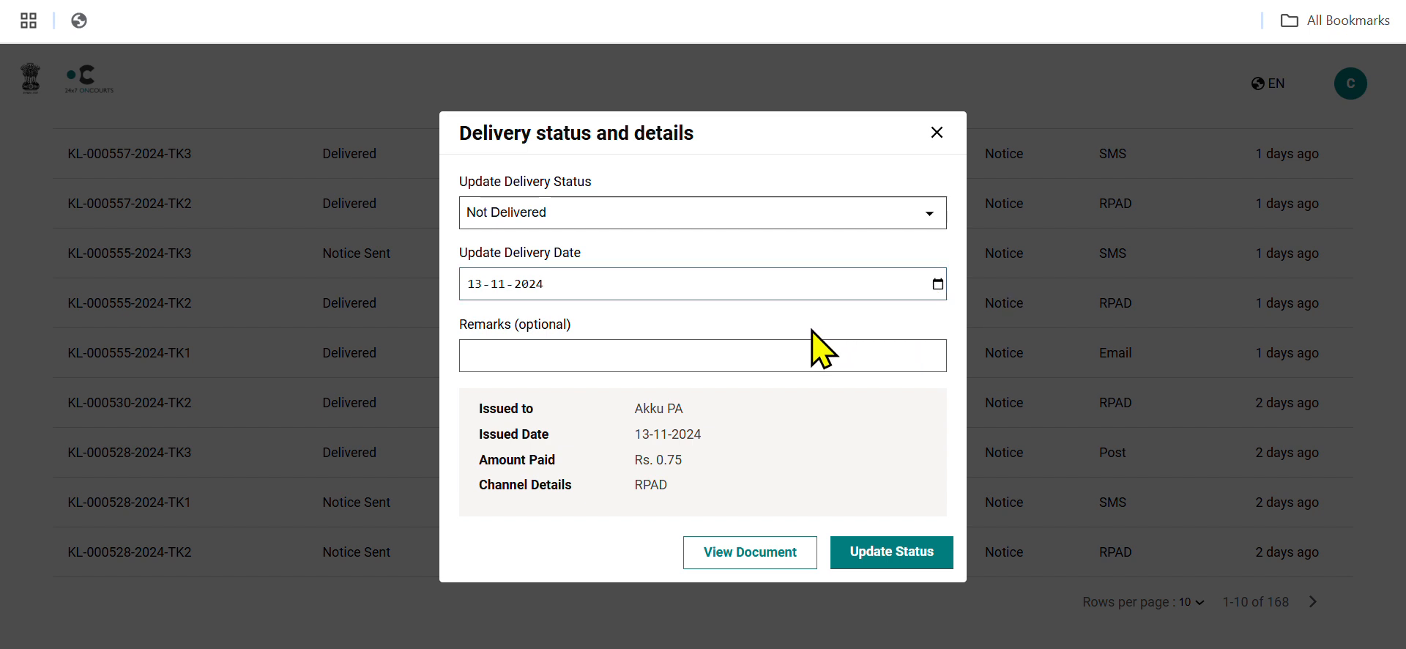
click(775, 345)
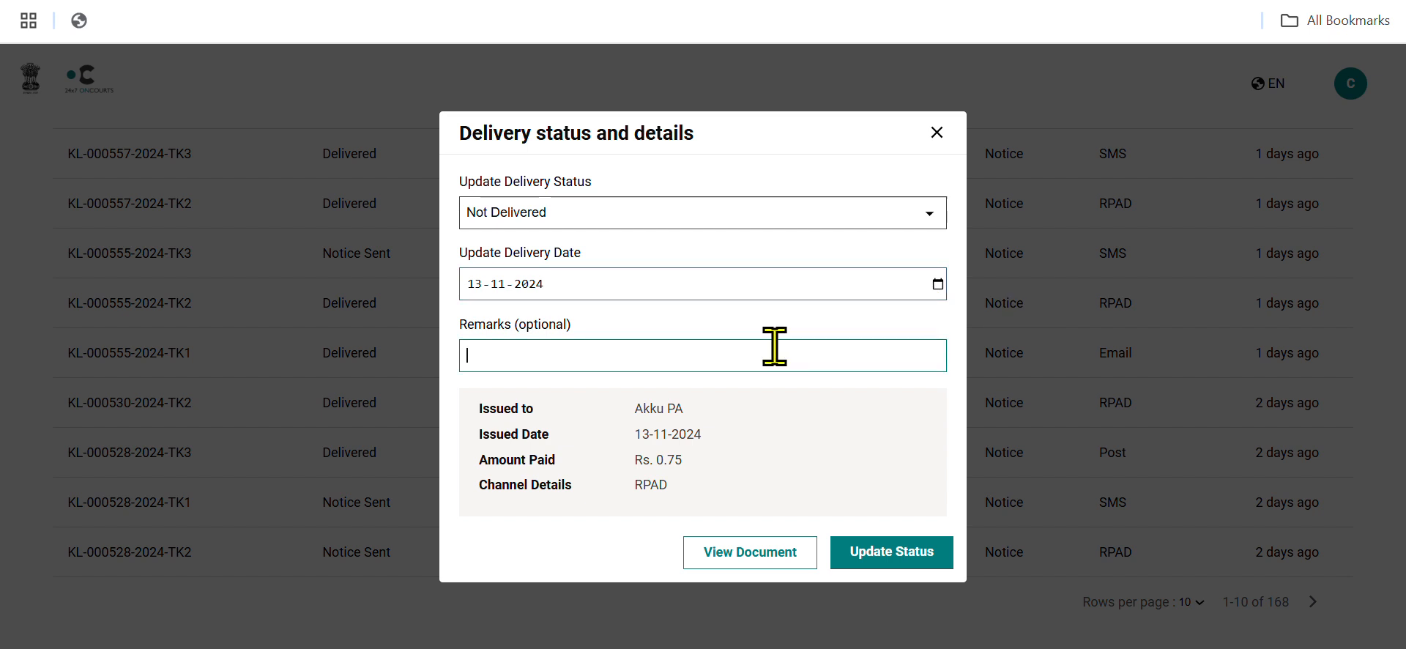
text(a)
key(BackSpace)
text(aDDRESS NT)
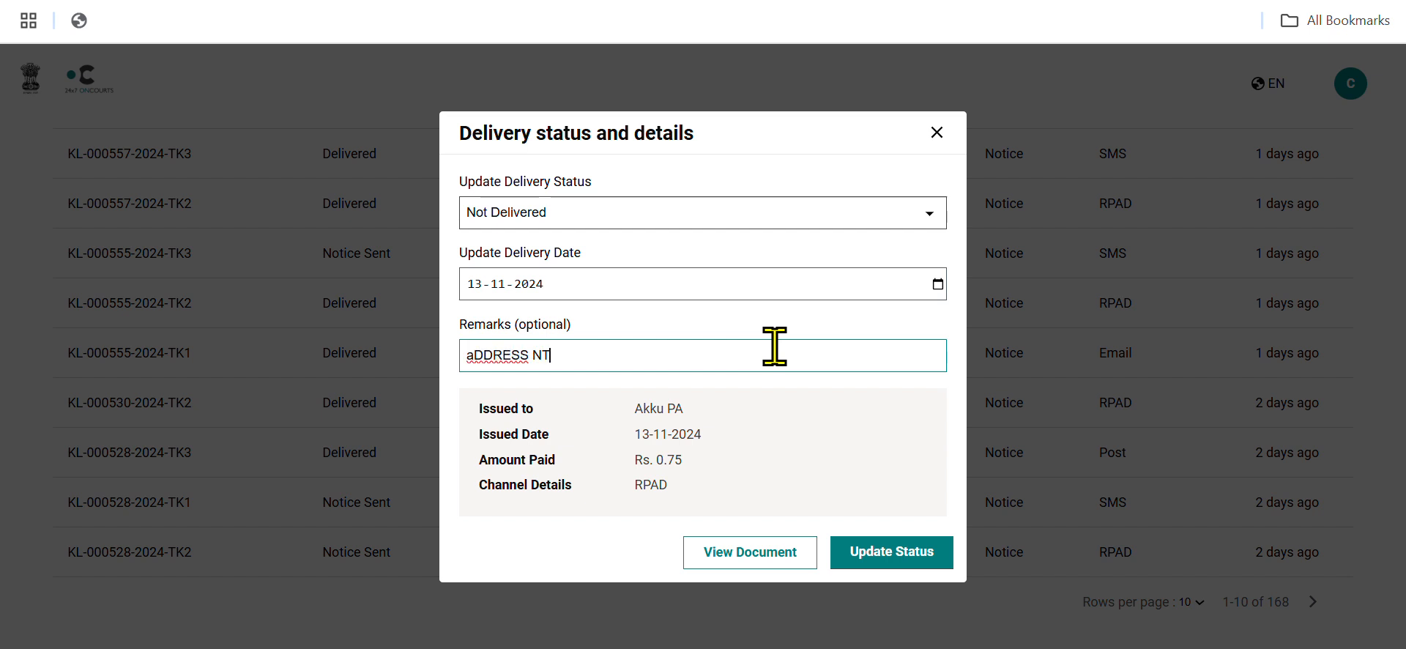
key(BackSpace)
text(OT FOUND)
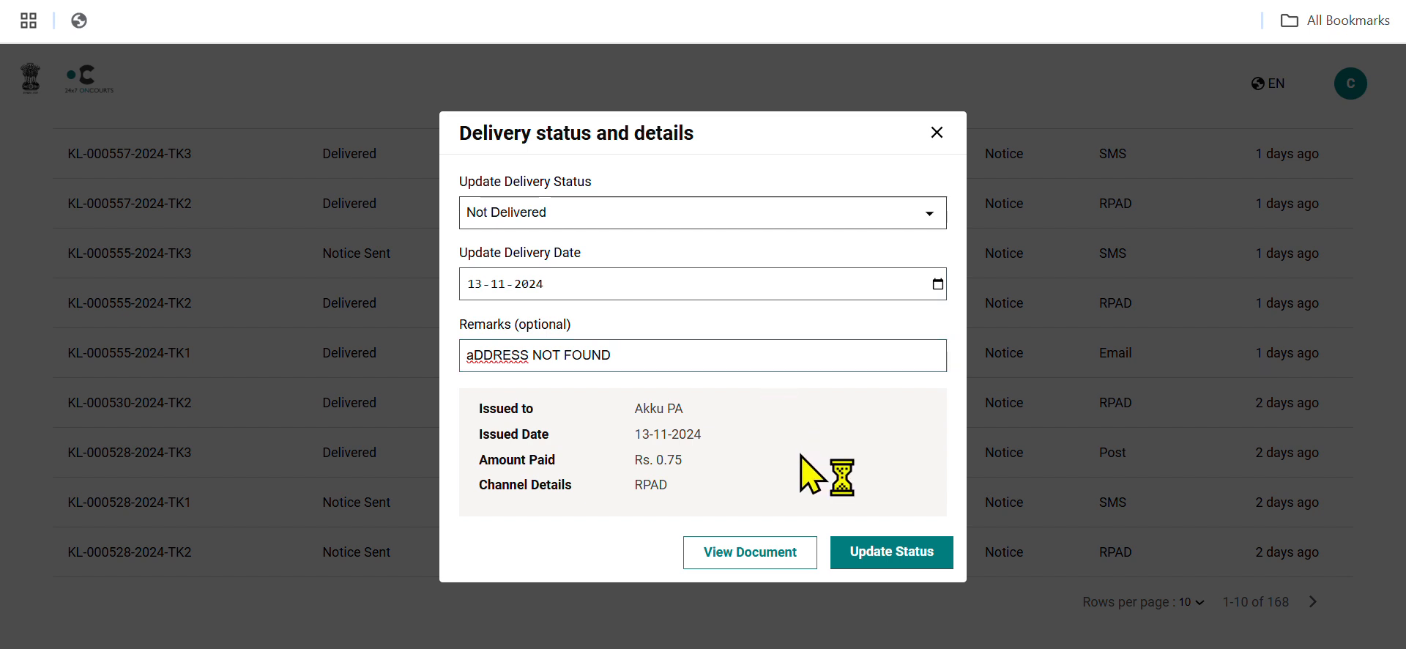
click(862, 547)
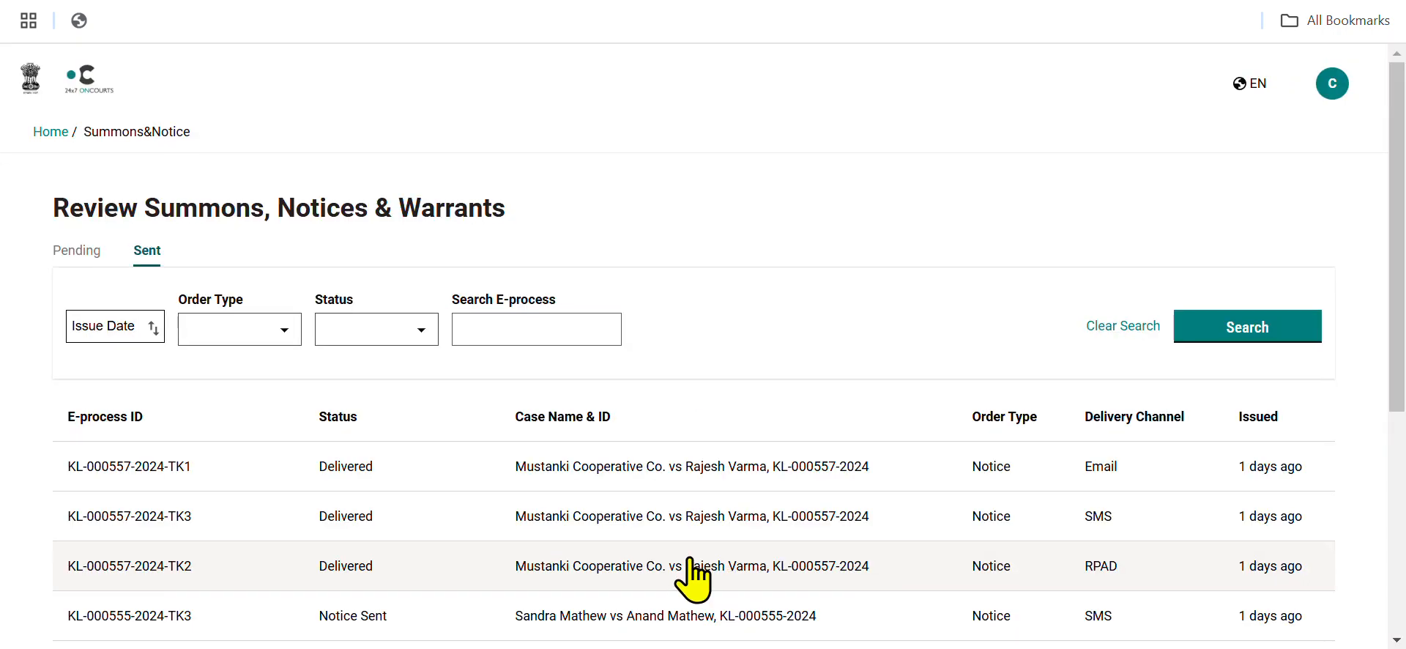
scroll(692, 579, down, 3)
scroll(694, 575, up, 5)
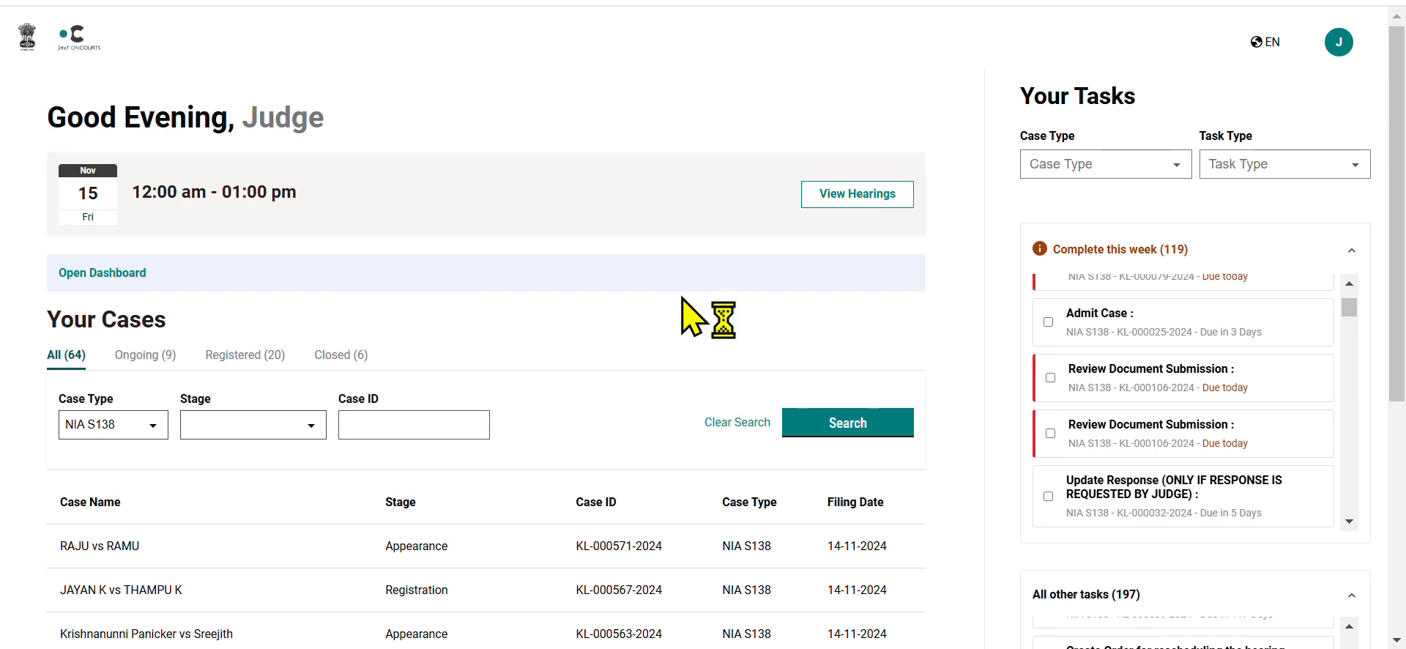
scroll(692, 315, down, 3)
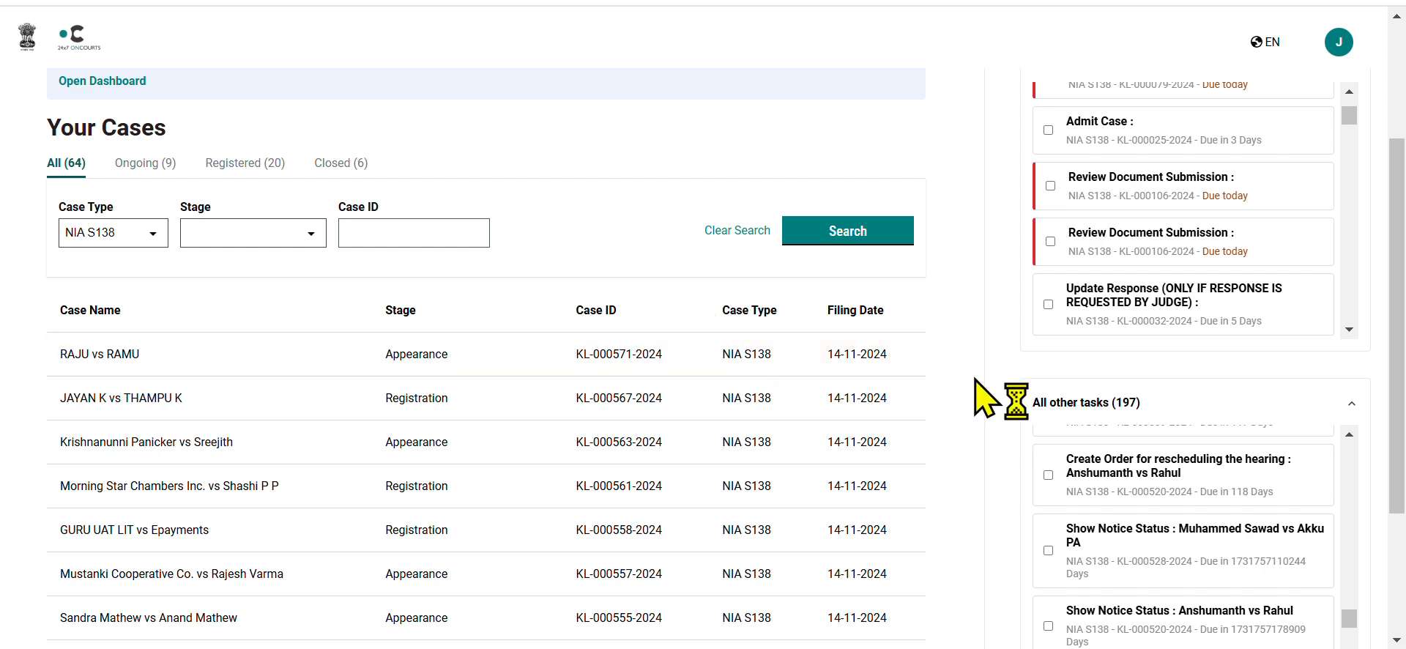
scroll(985, 398, down, 2)
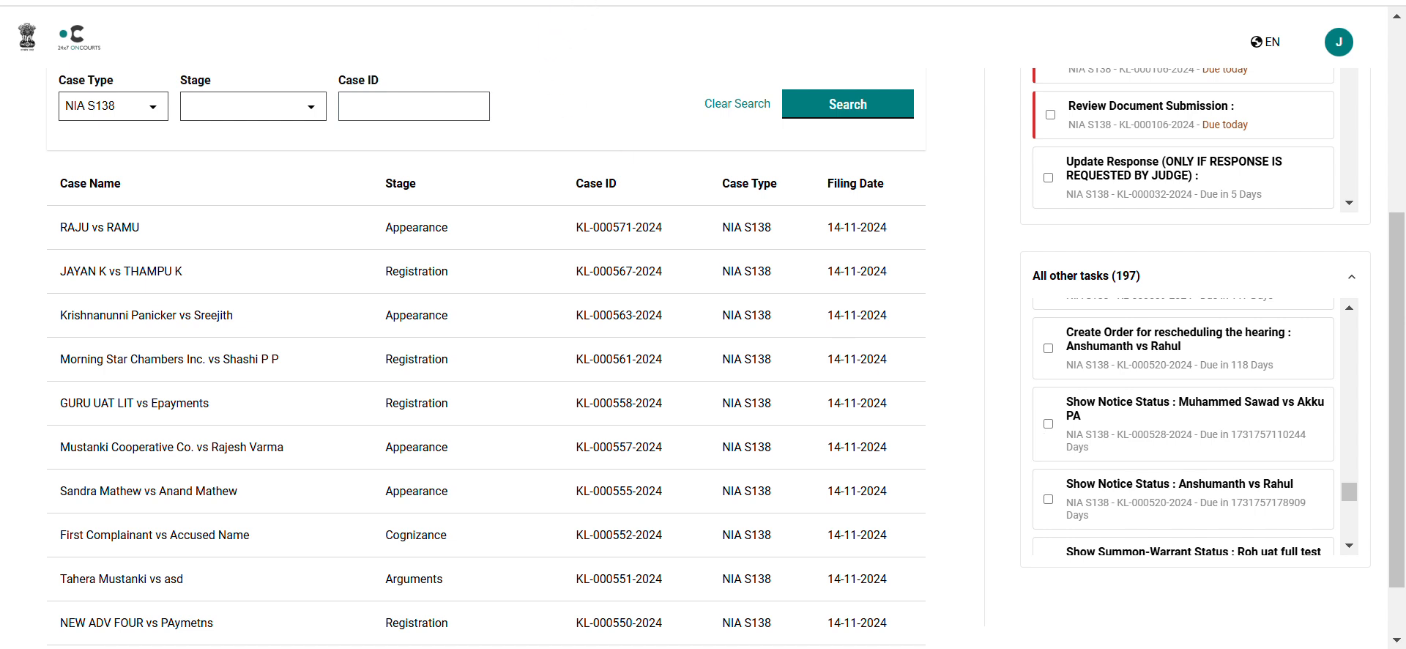
click(1072, 414)
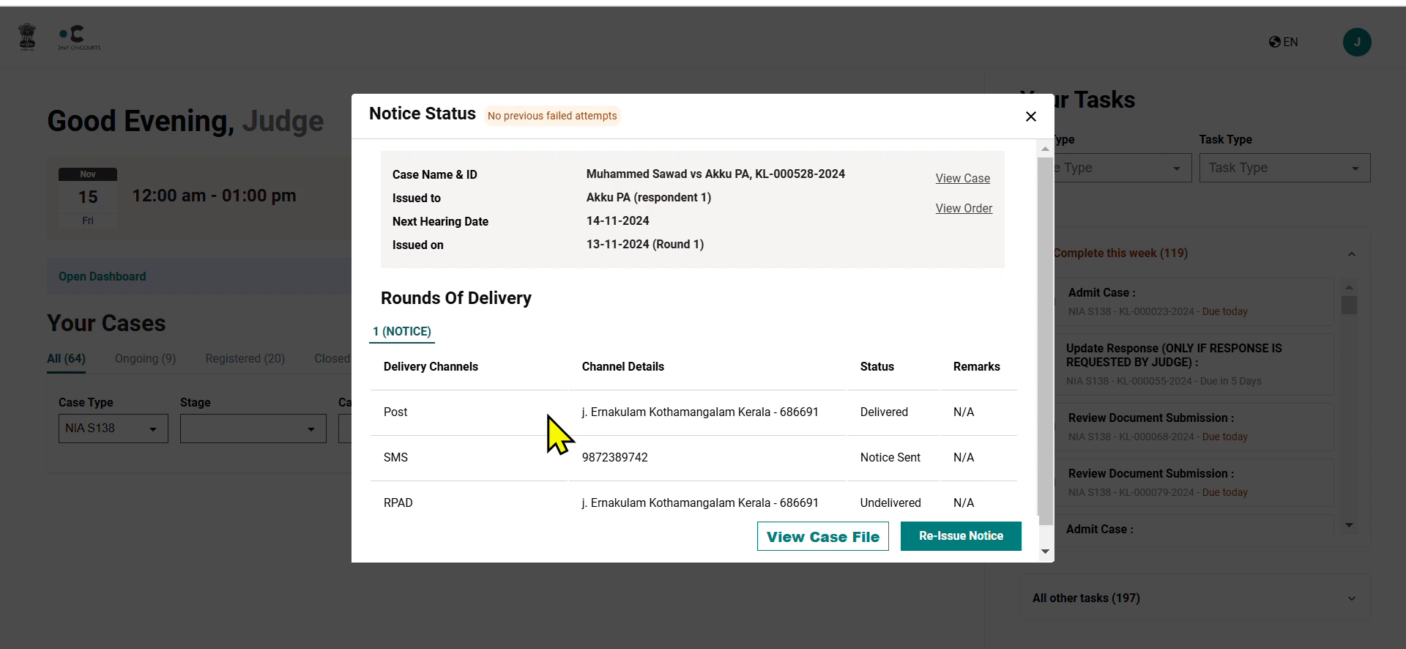
scroll(550, 416, down, 1)
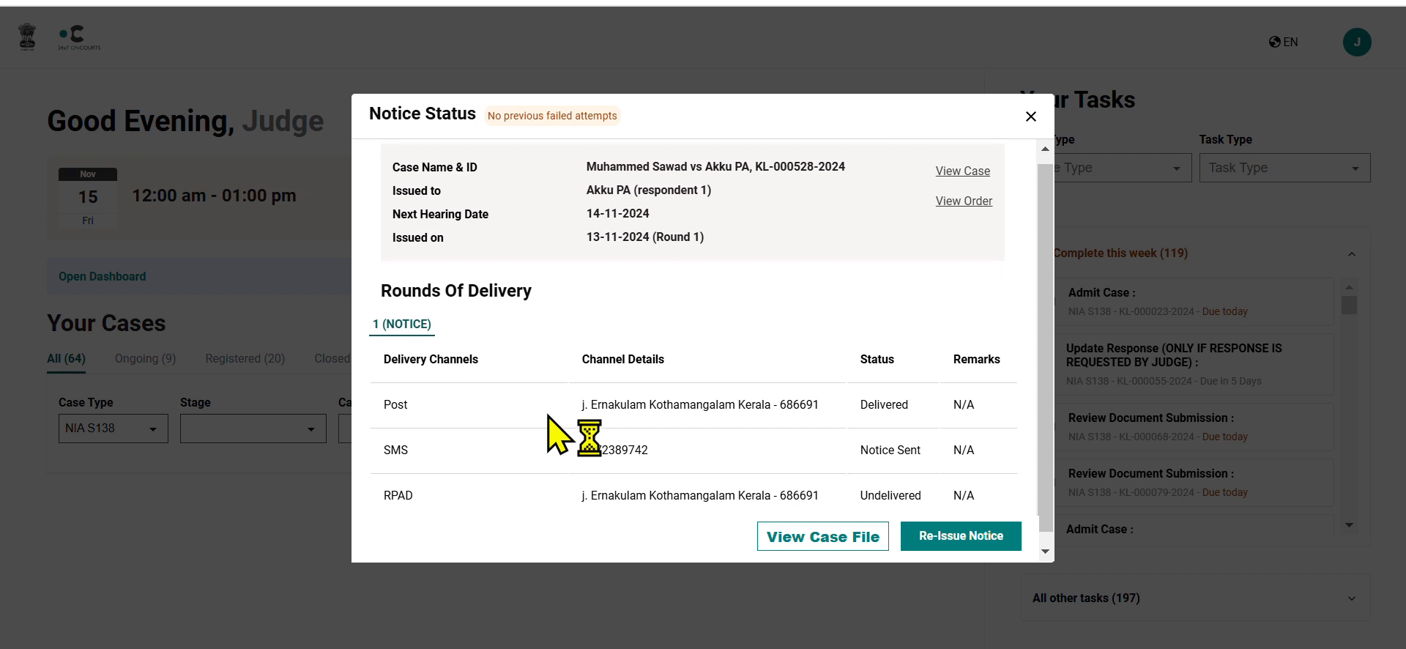
scroll(549, 417, down, 1)
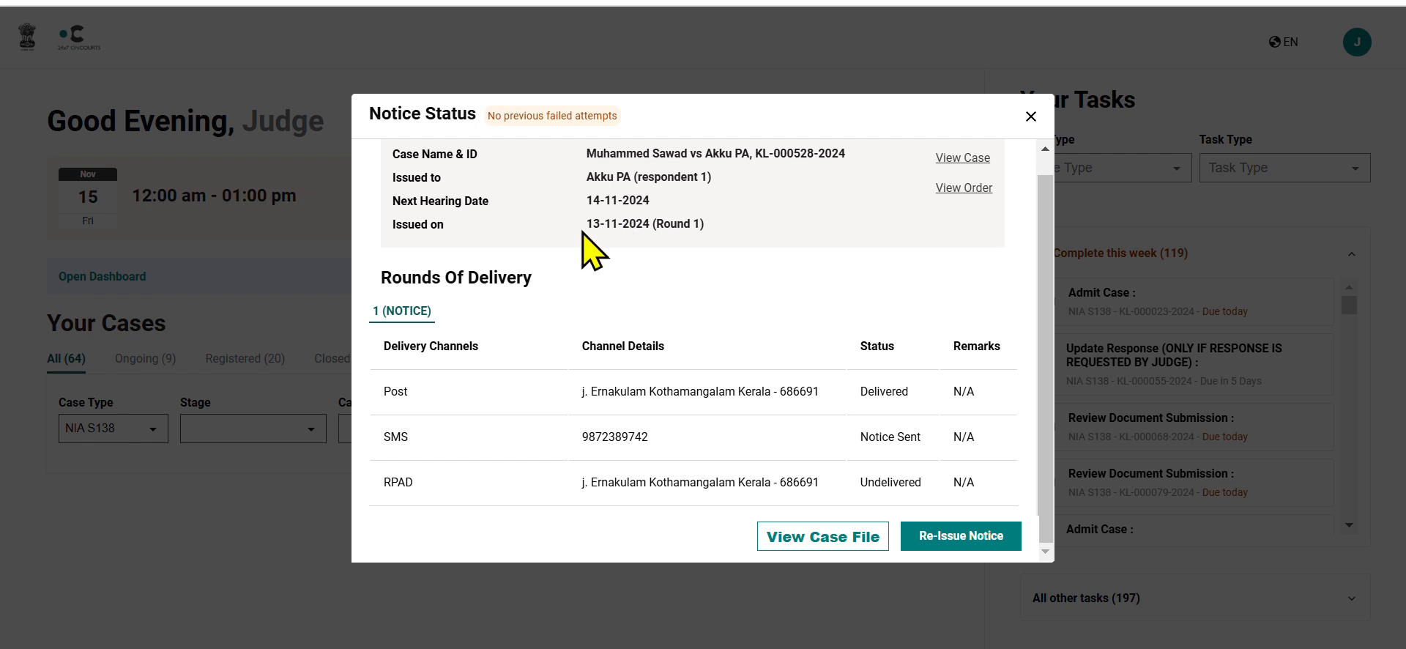
scroll(695, 229, up, 1)
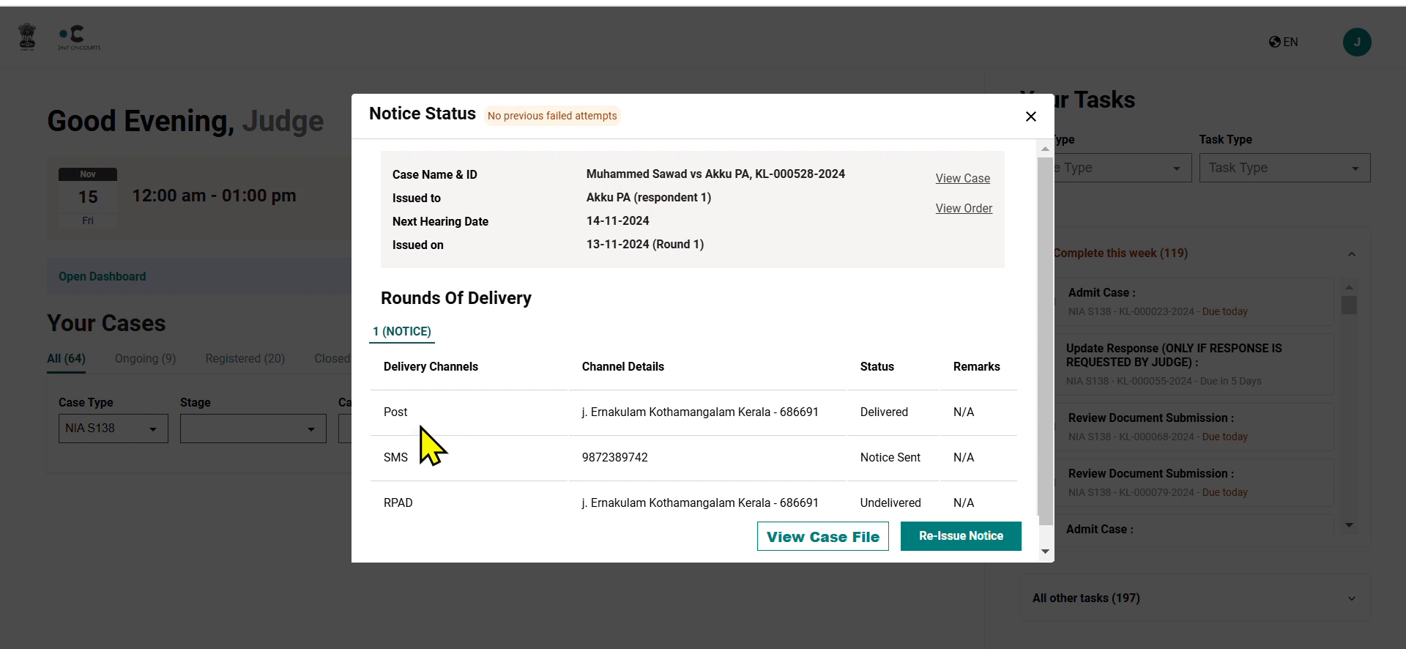
scroll(422, 428, down, 1)
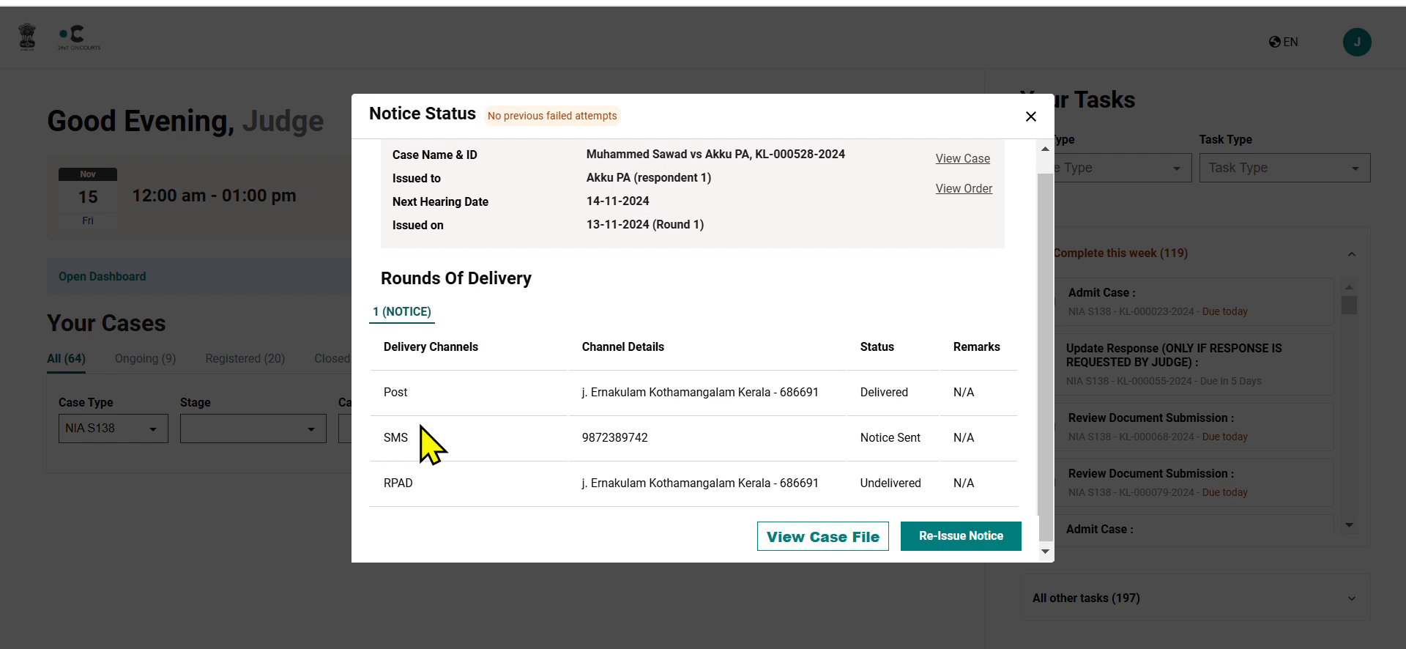
scroll(432, 443, up, 1)
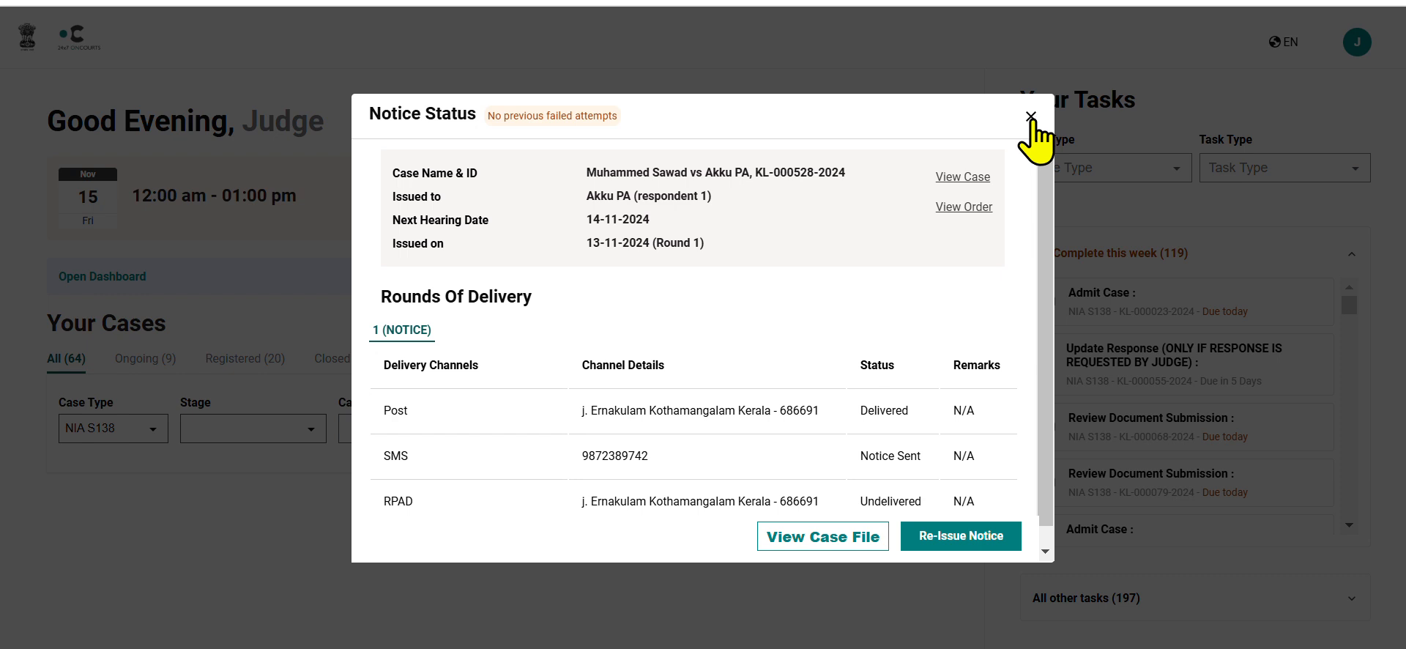
scroll(893, 338, down, 1)
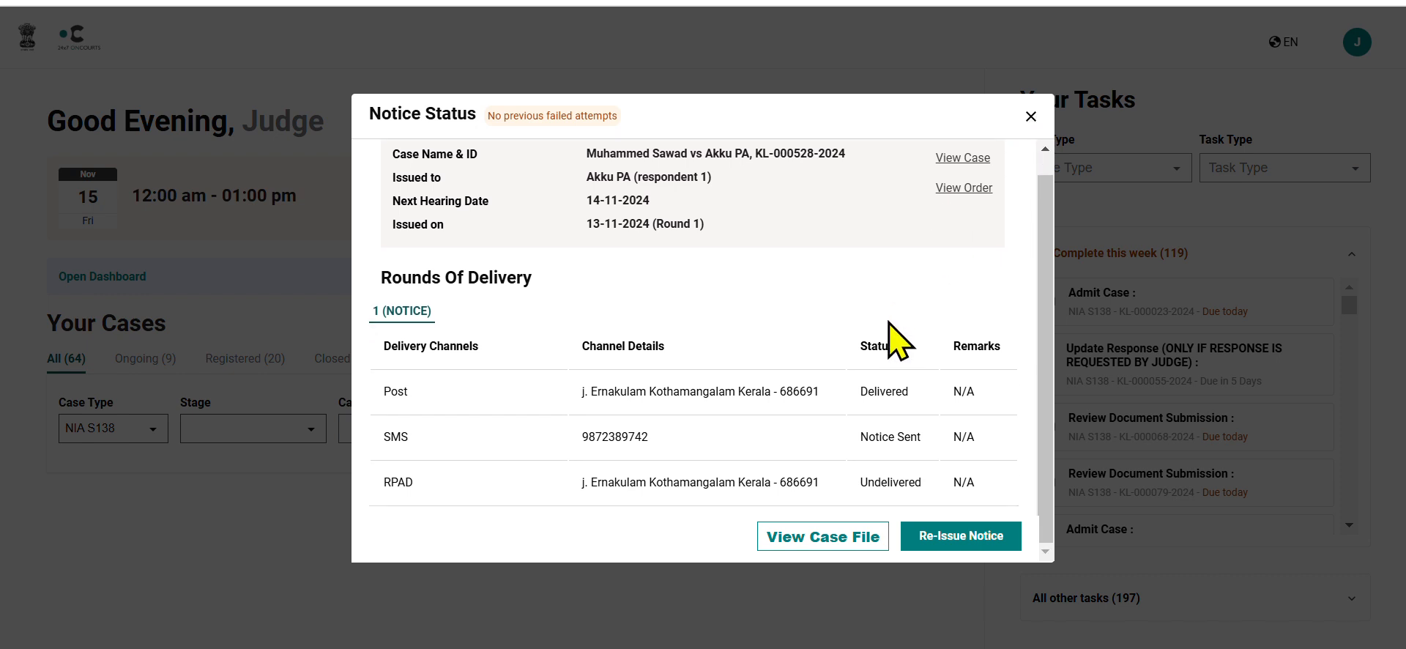
Start re-issuing the notice without rescheduling the hearing and look over the new notice order form.
click(925, 538)
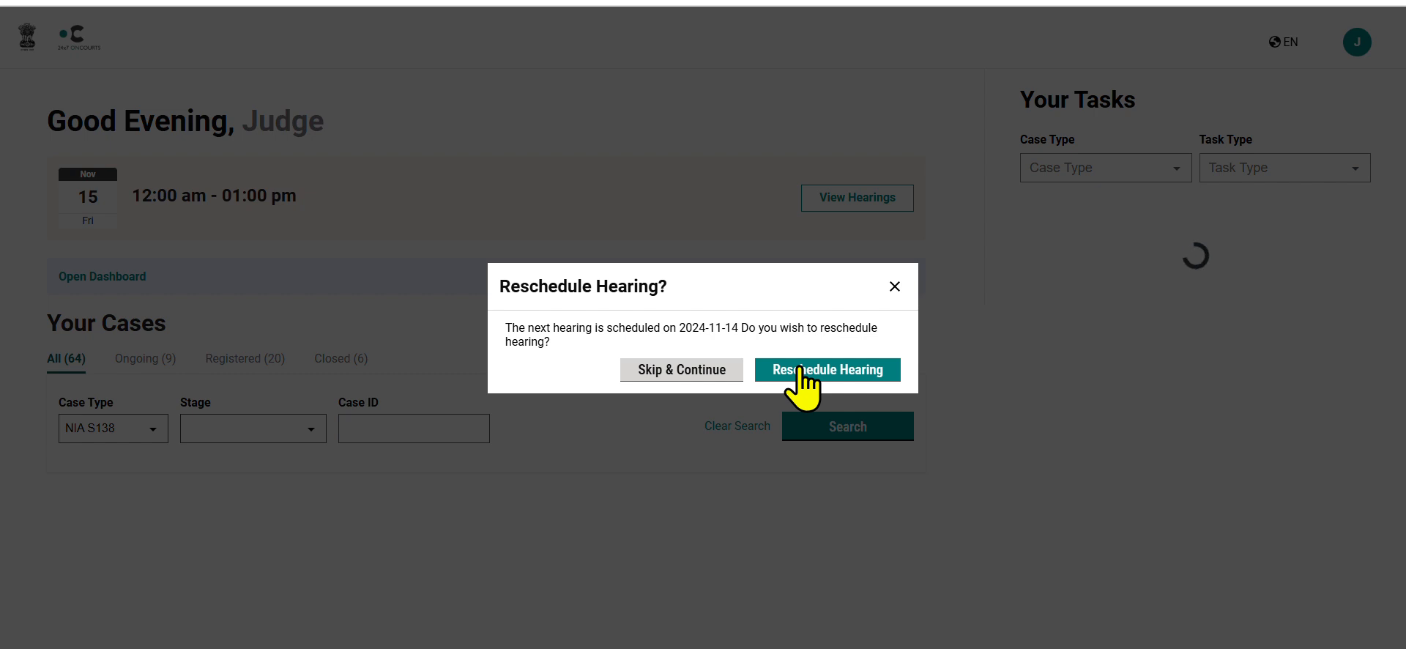
click(730, 375)
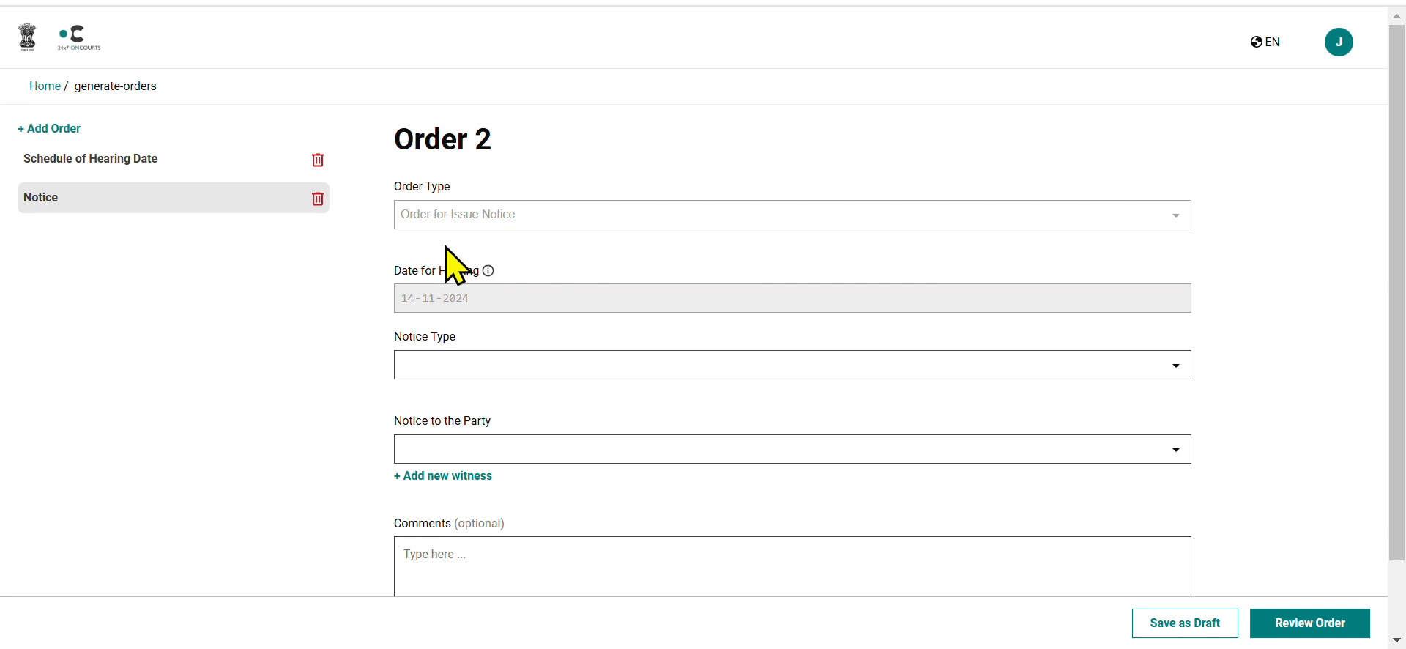
scroll(455, 265, down, 1)
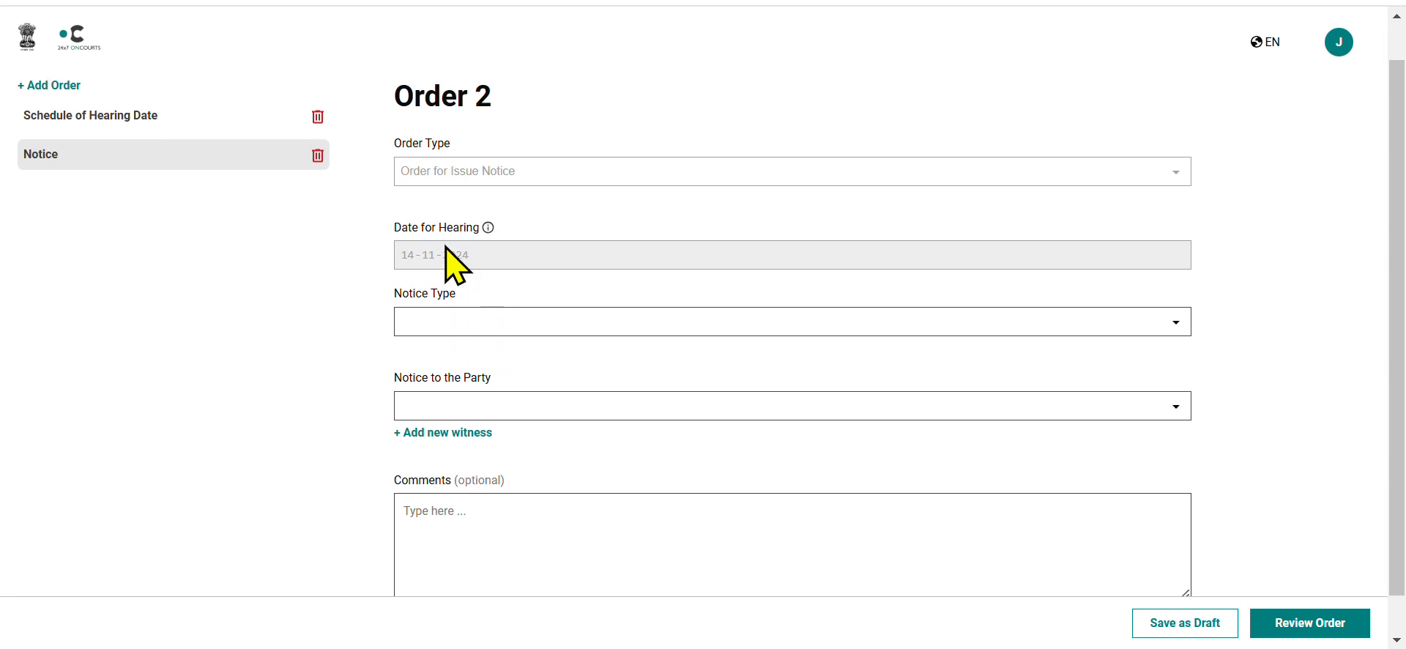
Look over the re-issued notice's hearing date, notice type, party and comments fields and return to the judge's home page.
scroll(454, 265, down, 1)
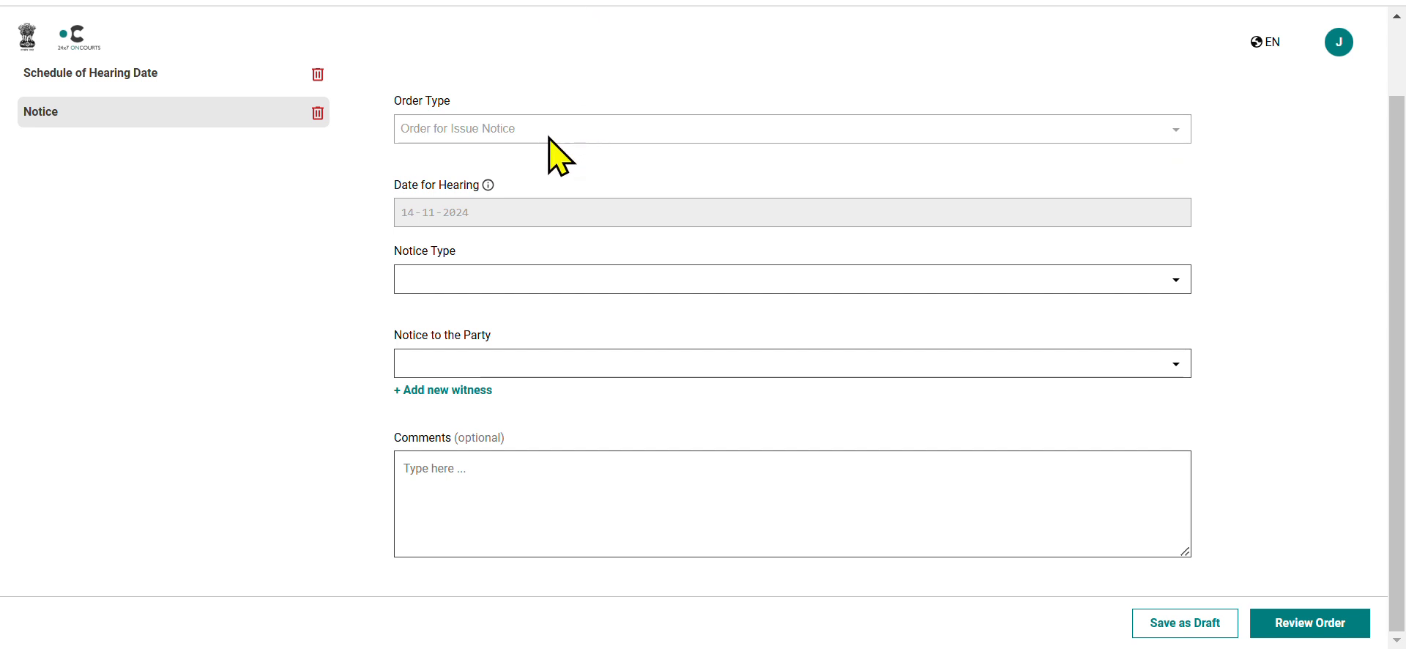
scroll(550, 141, up, 2)
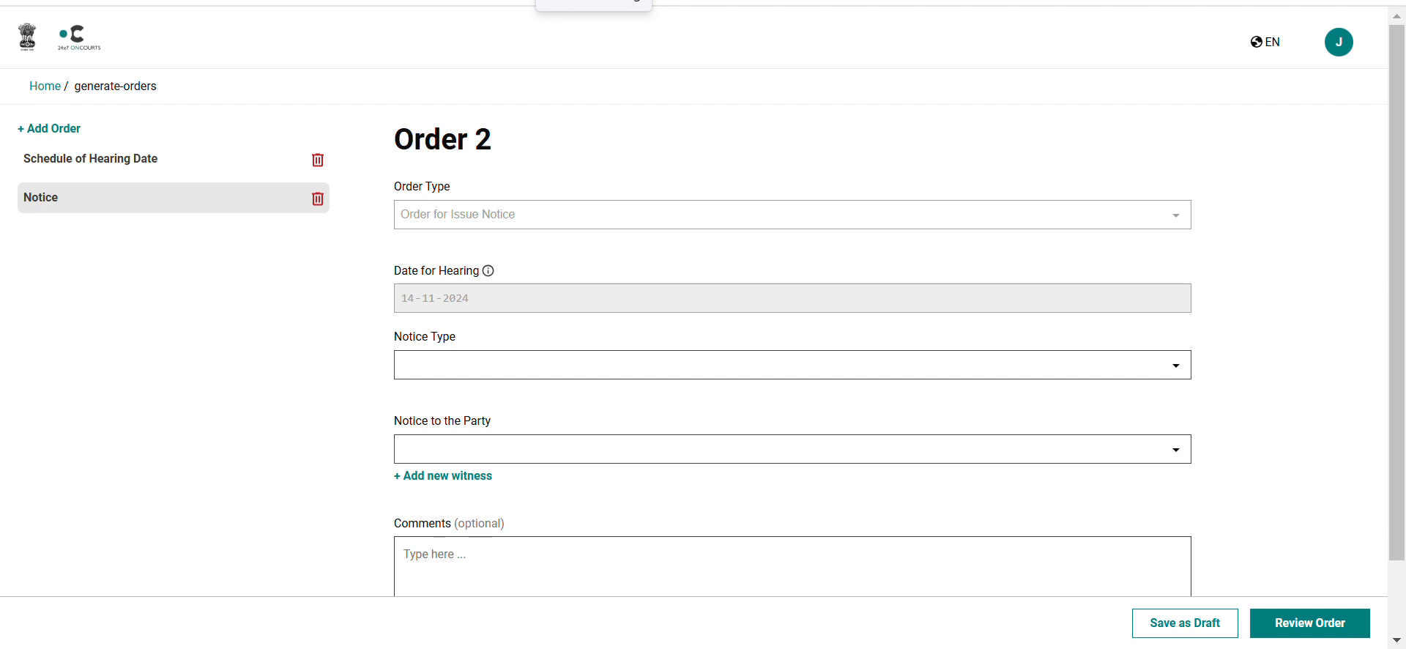
click(595, 1)
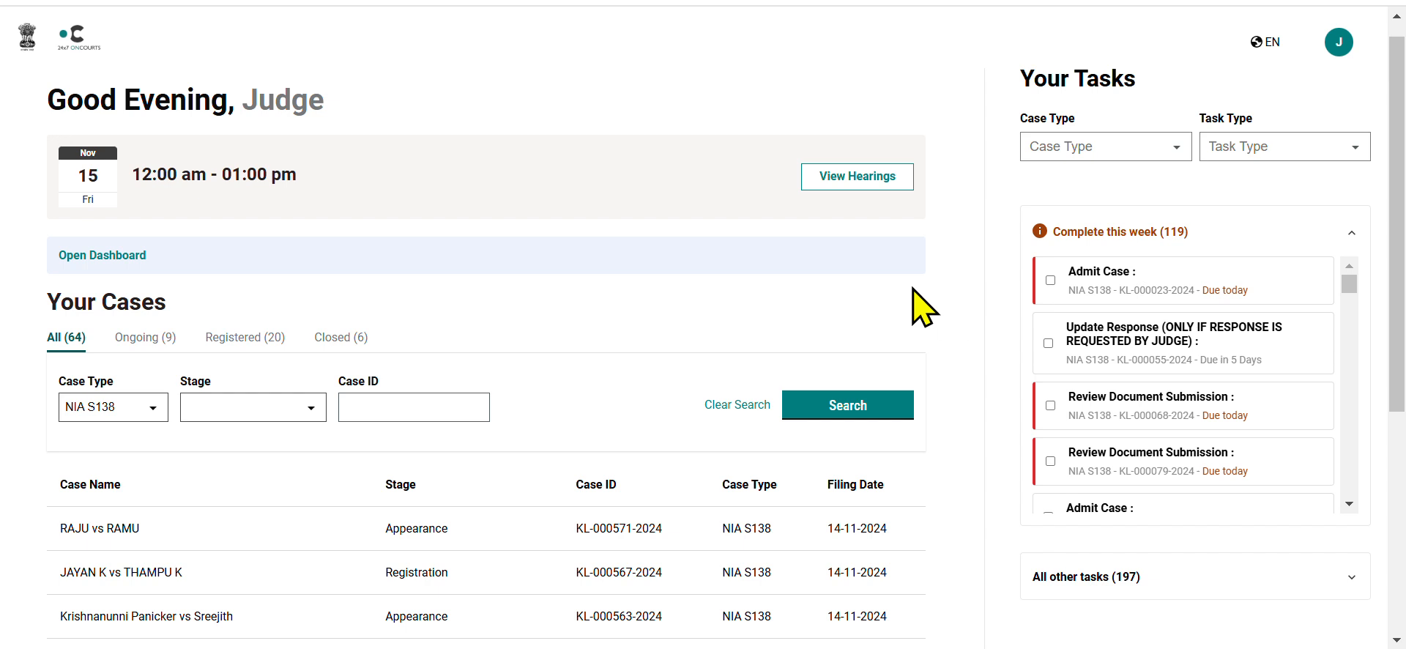
scroll(915, 308, down, 2)
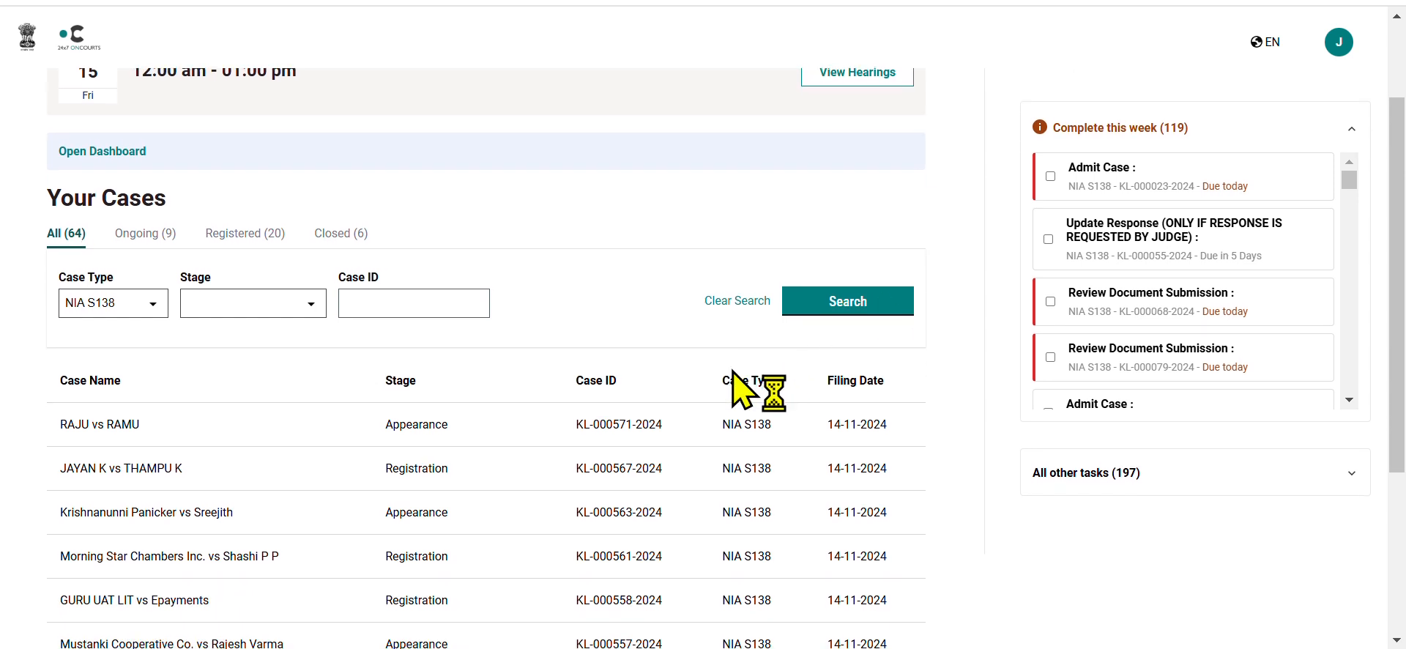
click(516, 422)
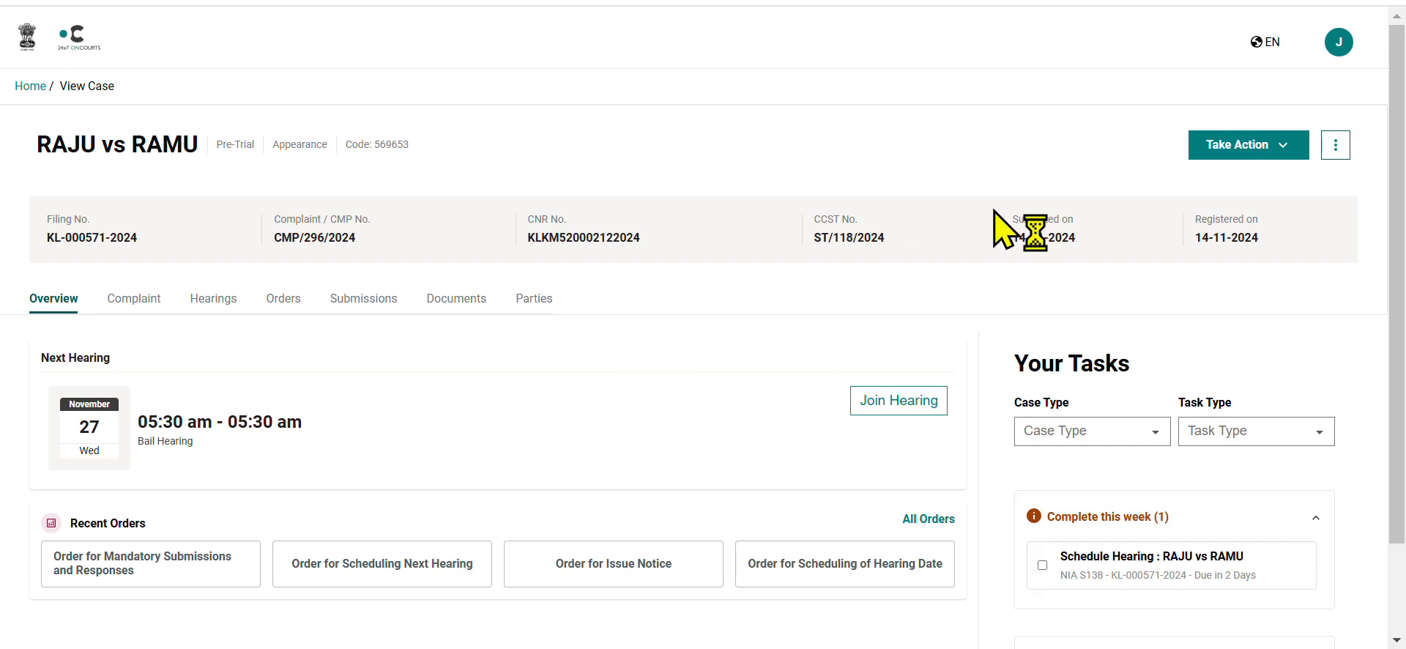
click(1253, 152)
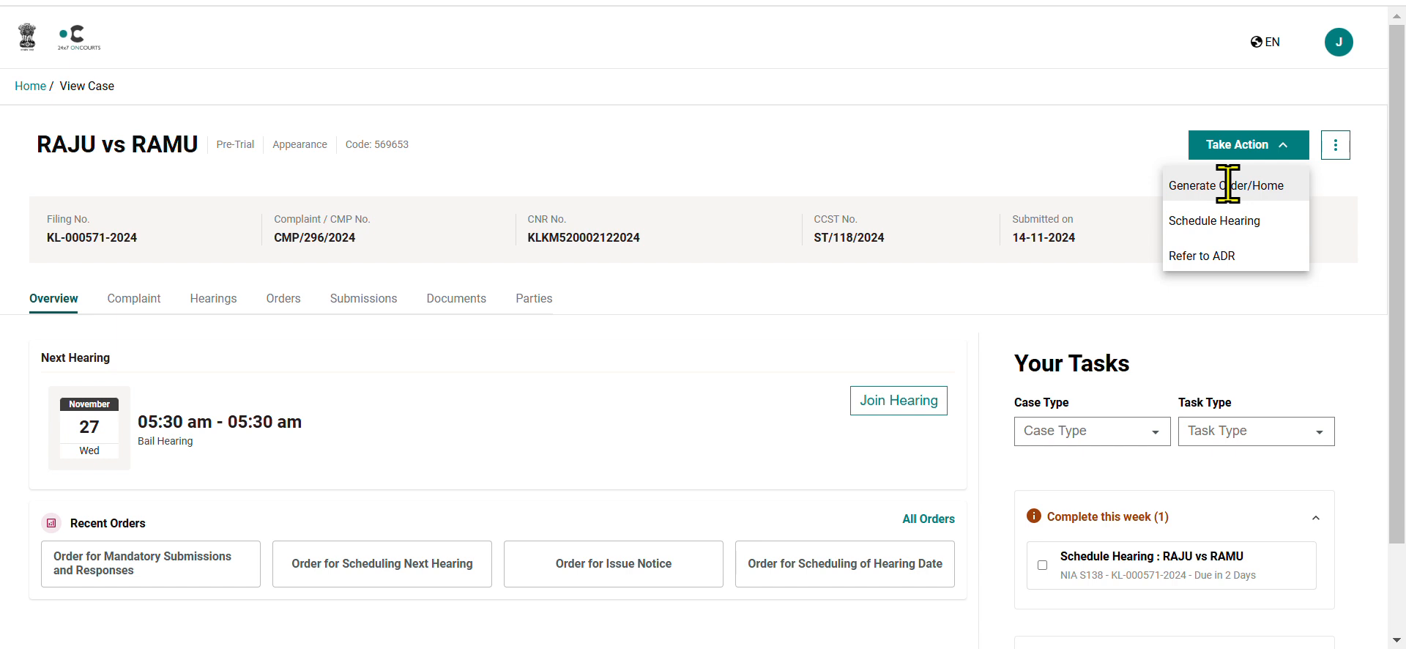
click(1227, 184)
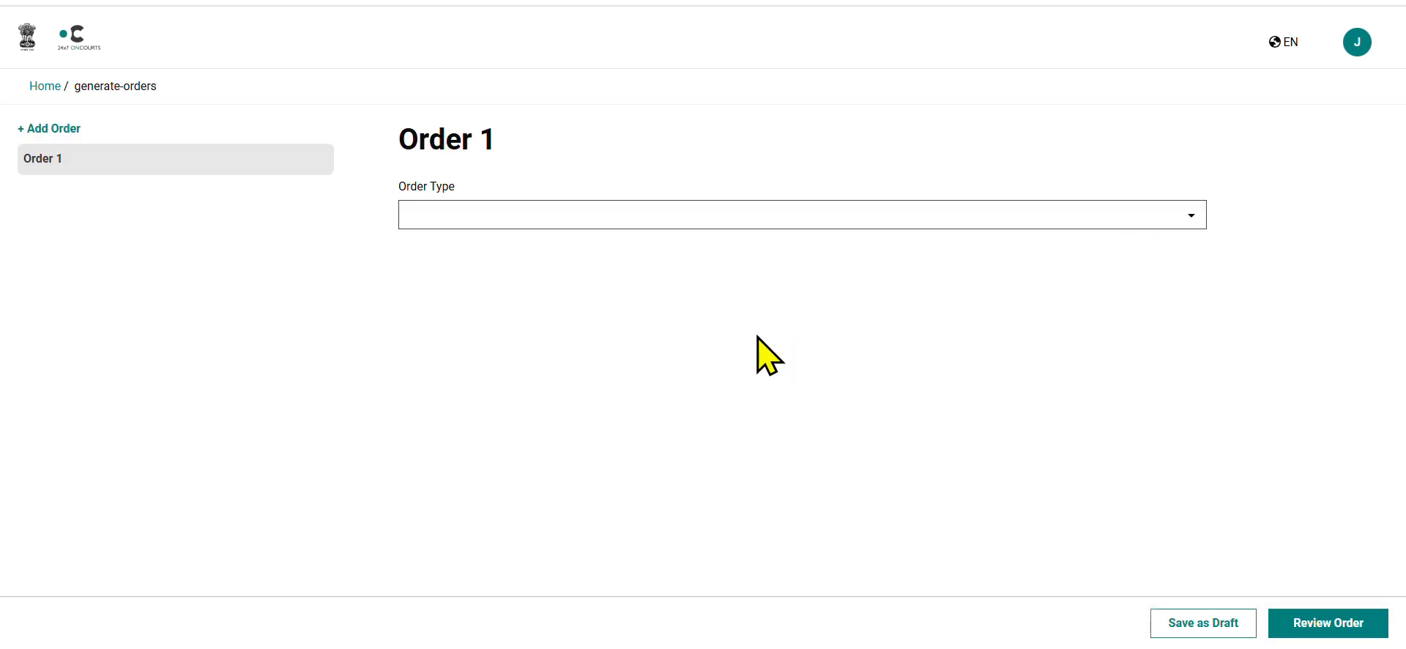
click(917, 217)
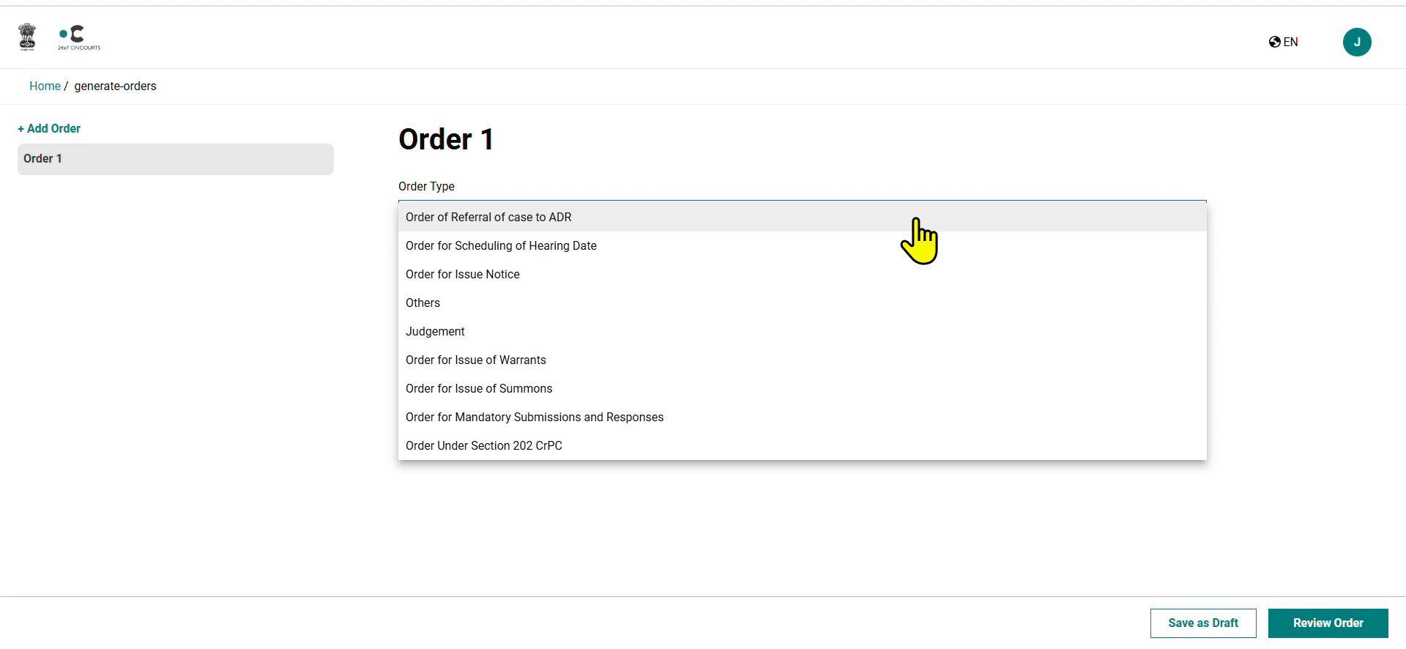
click(657, 394)
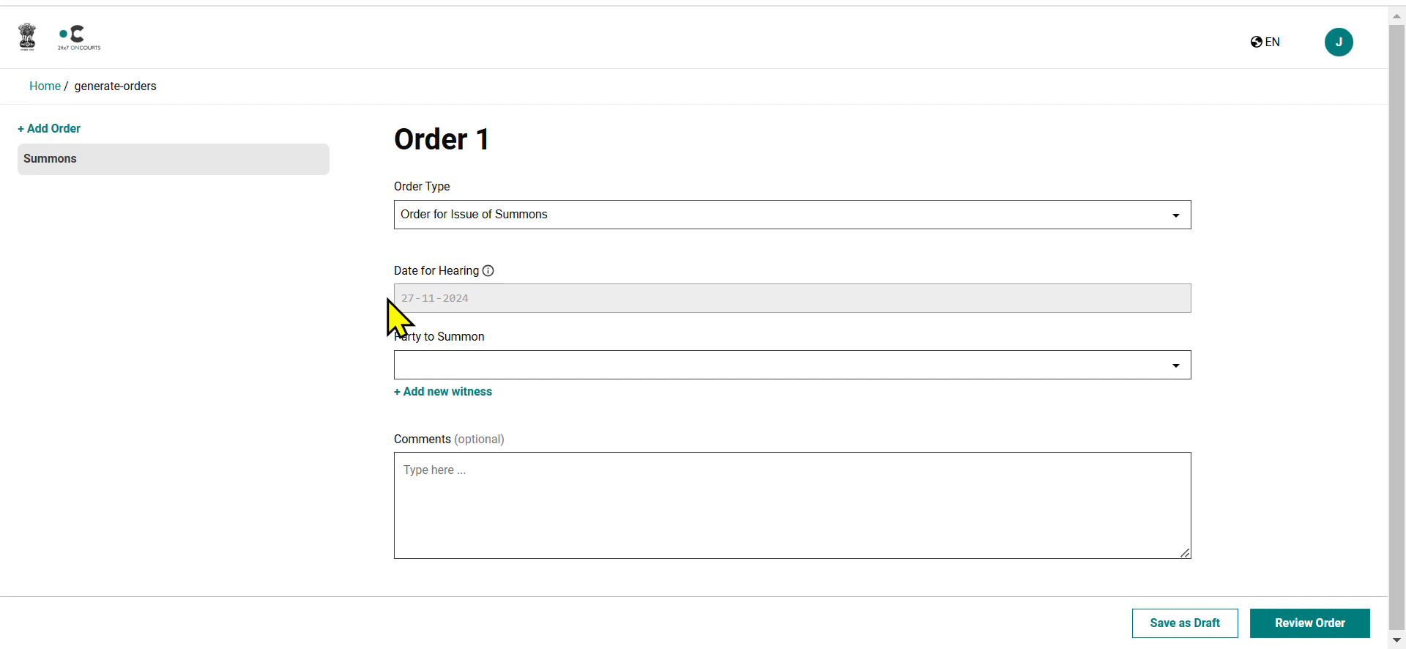
Choose the respondent as the party to summon, with e-Post and Registered Post as the delivery channels.
click(443, 364)
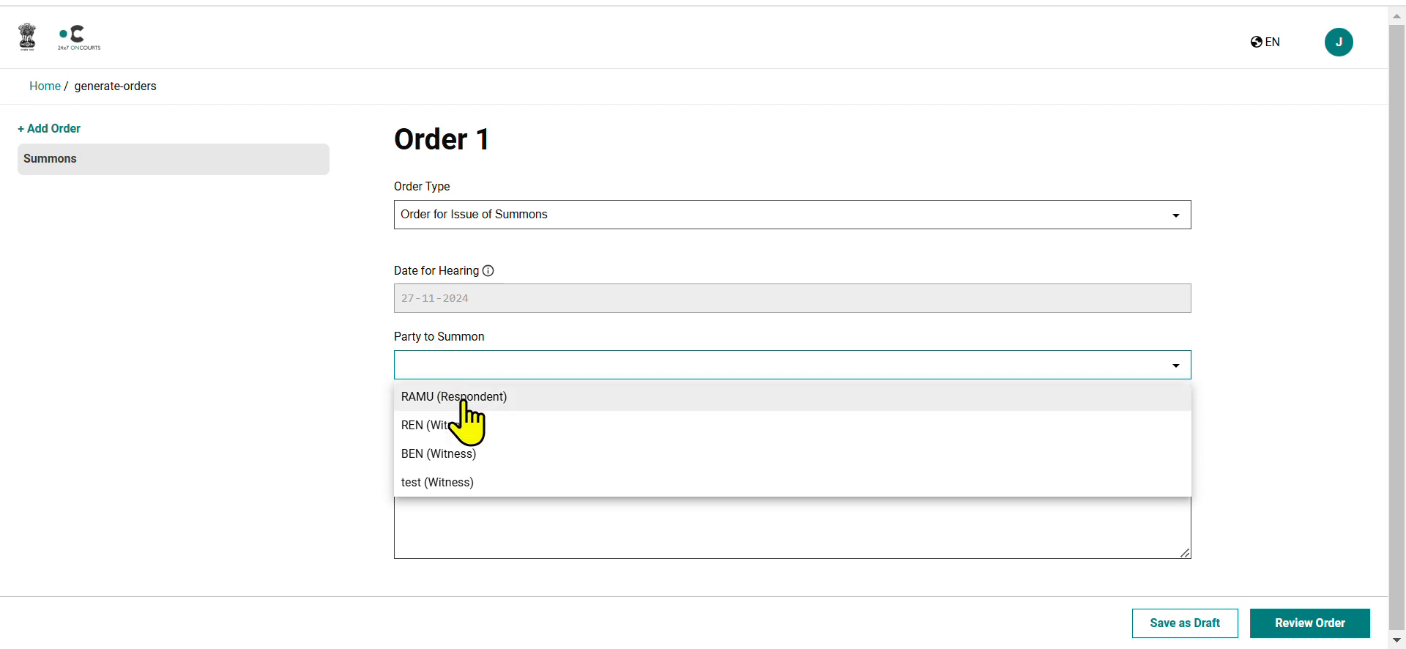
click(463, 399)
scroll(457, 555, down, 2)
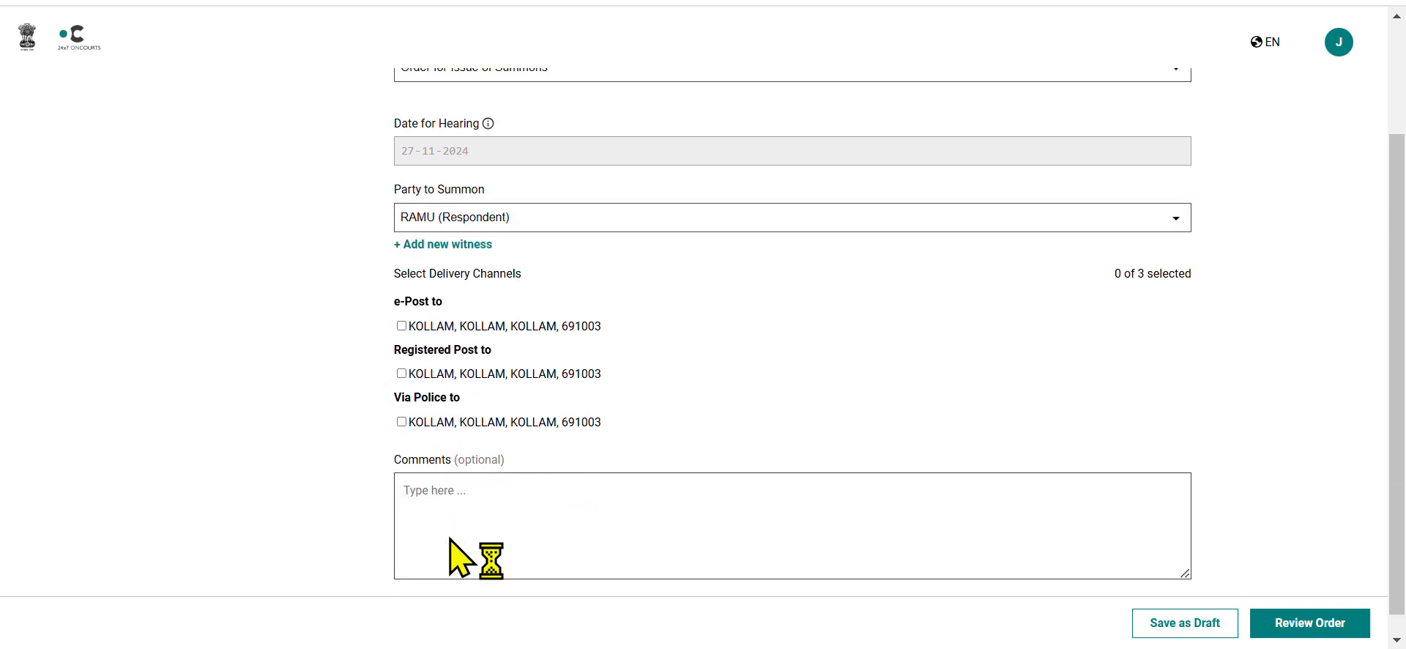
click(403, 326)
click(402, 374)
scroll(366, 327, up, 1)
scroll(372, 331, up, 2)
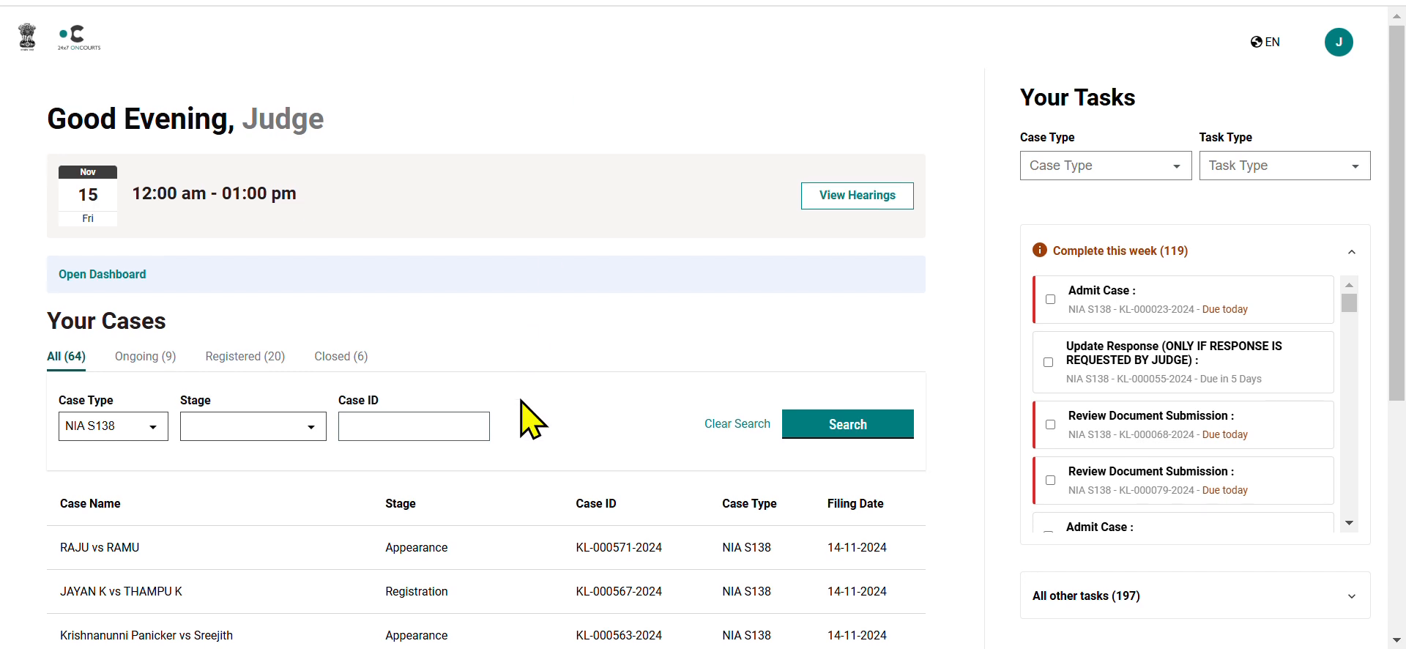
scroll(521, 403, down, 3)
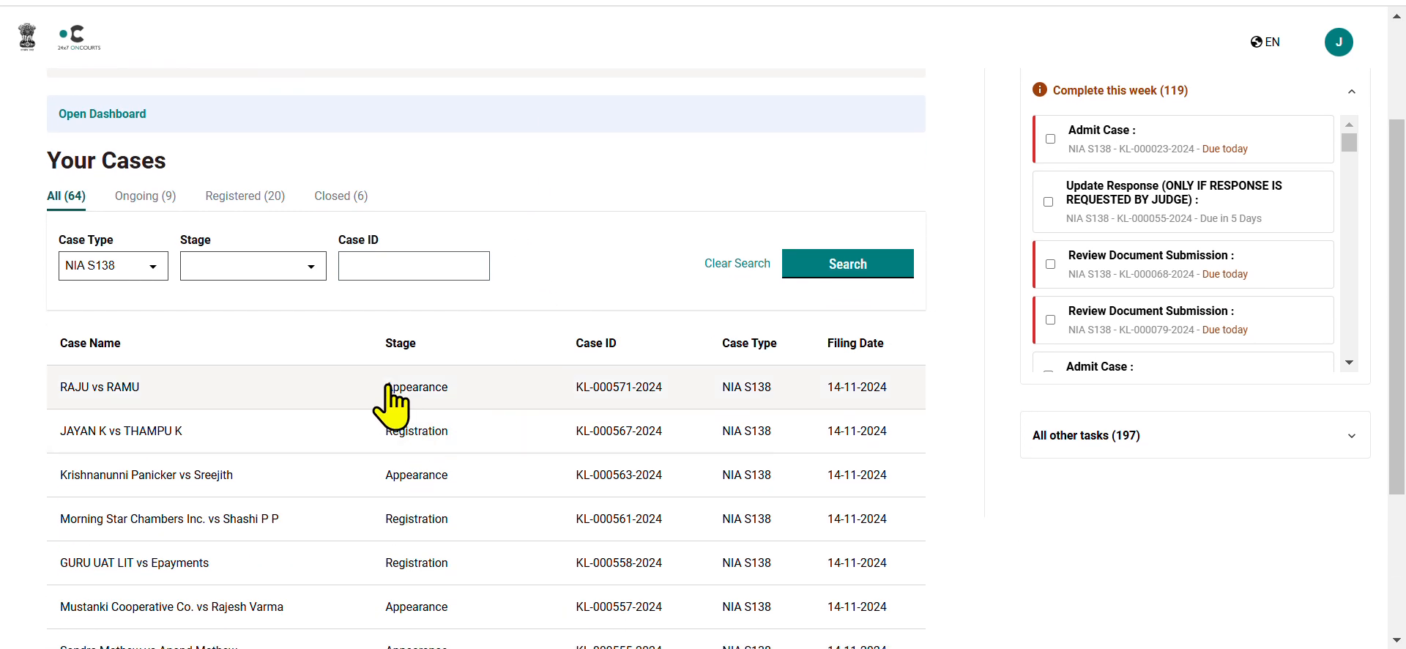
click(392, 395)
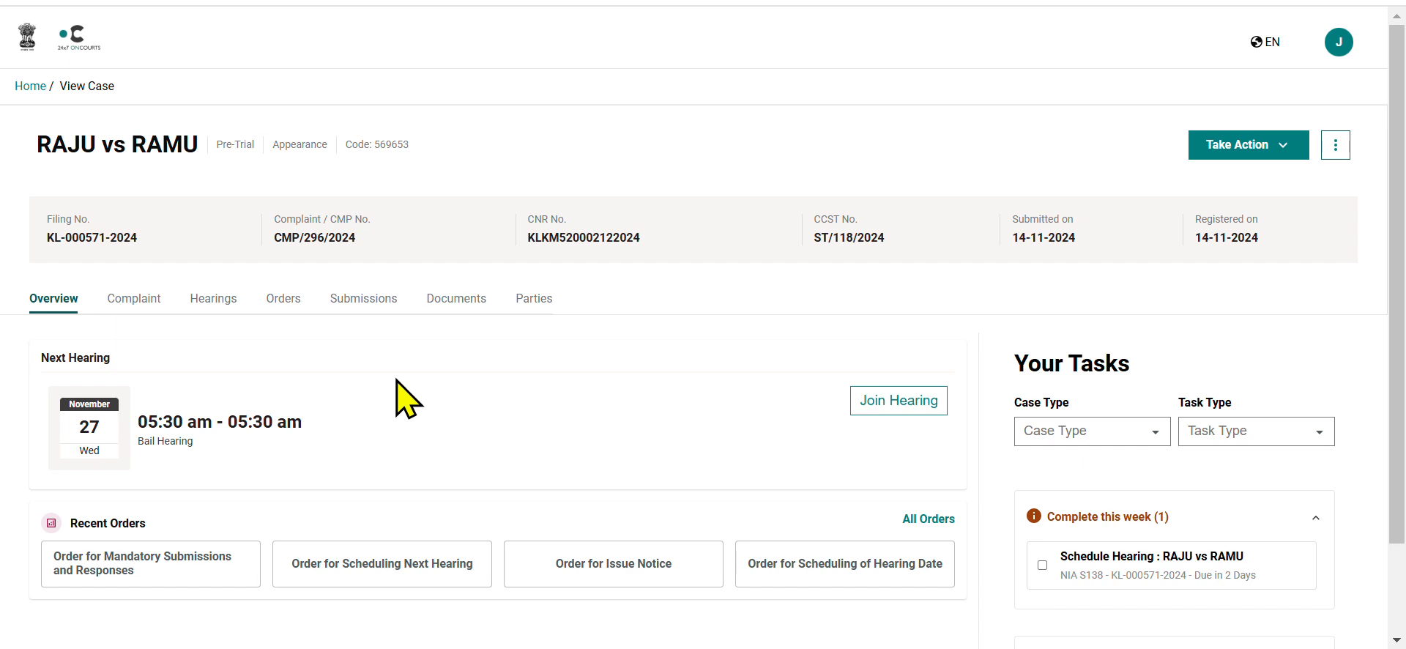
click(1278, 150)
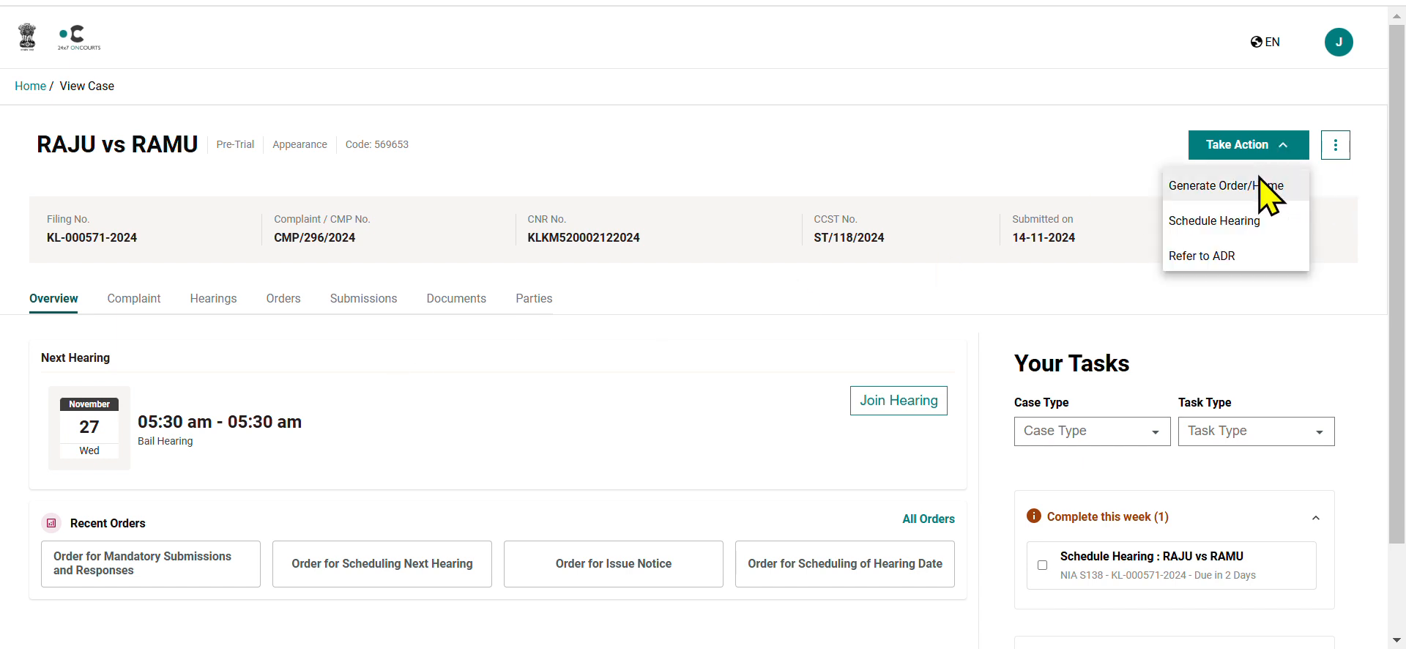
click(1269, 192)
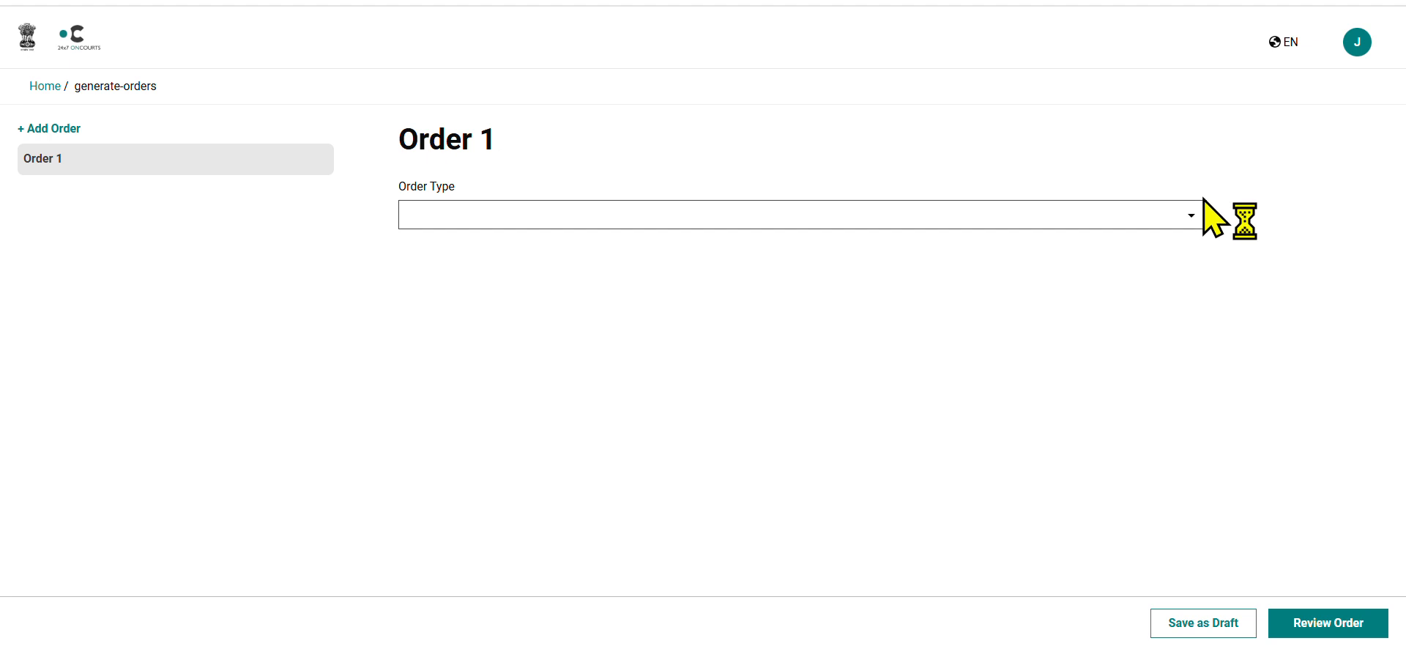
click(725, 213)
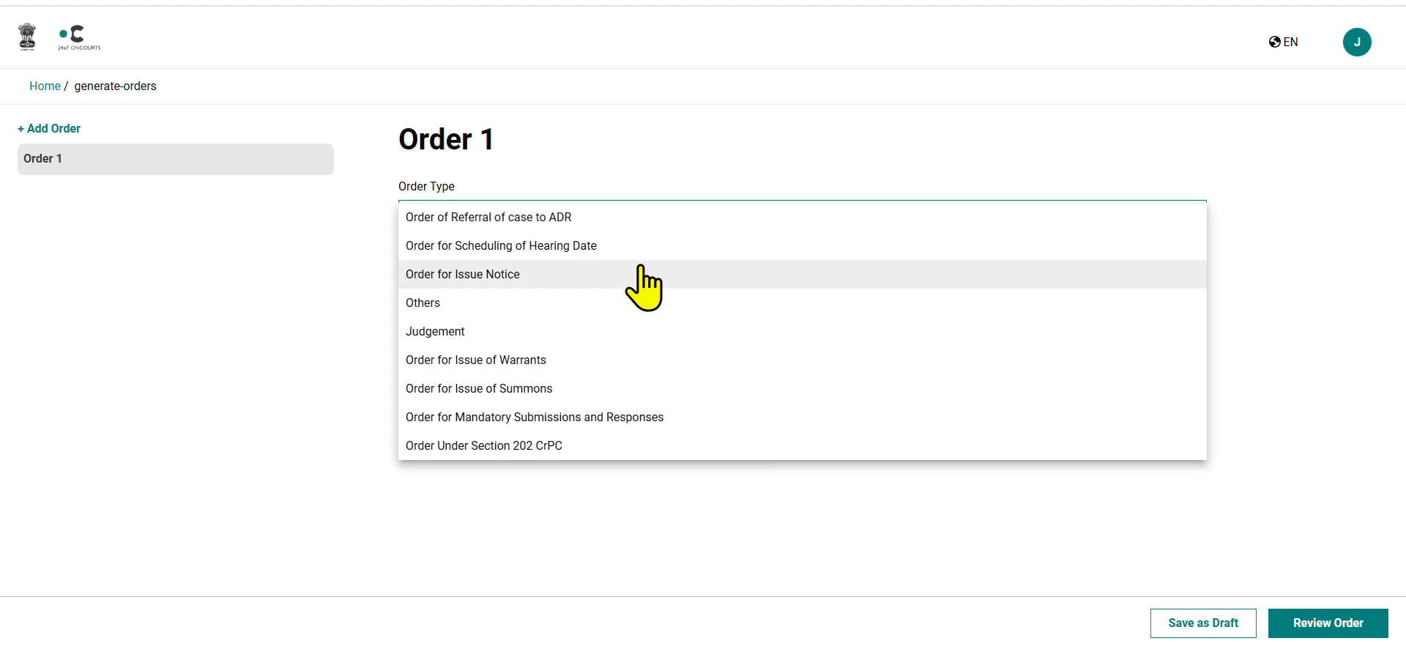
click(588, 360)
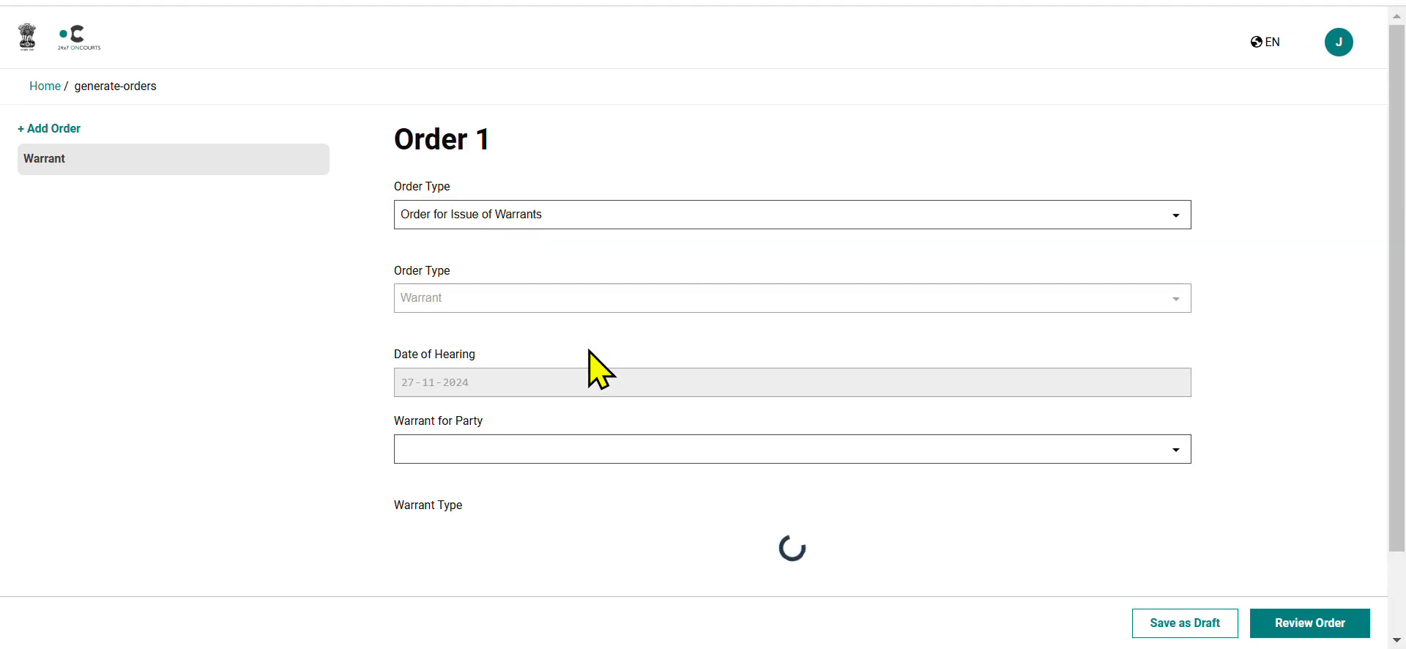
Set the respondent as the warrant's party and Arrest as the warrant type.
scroll(590, 355, down, 1)
click(593, 362)
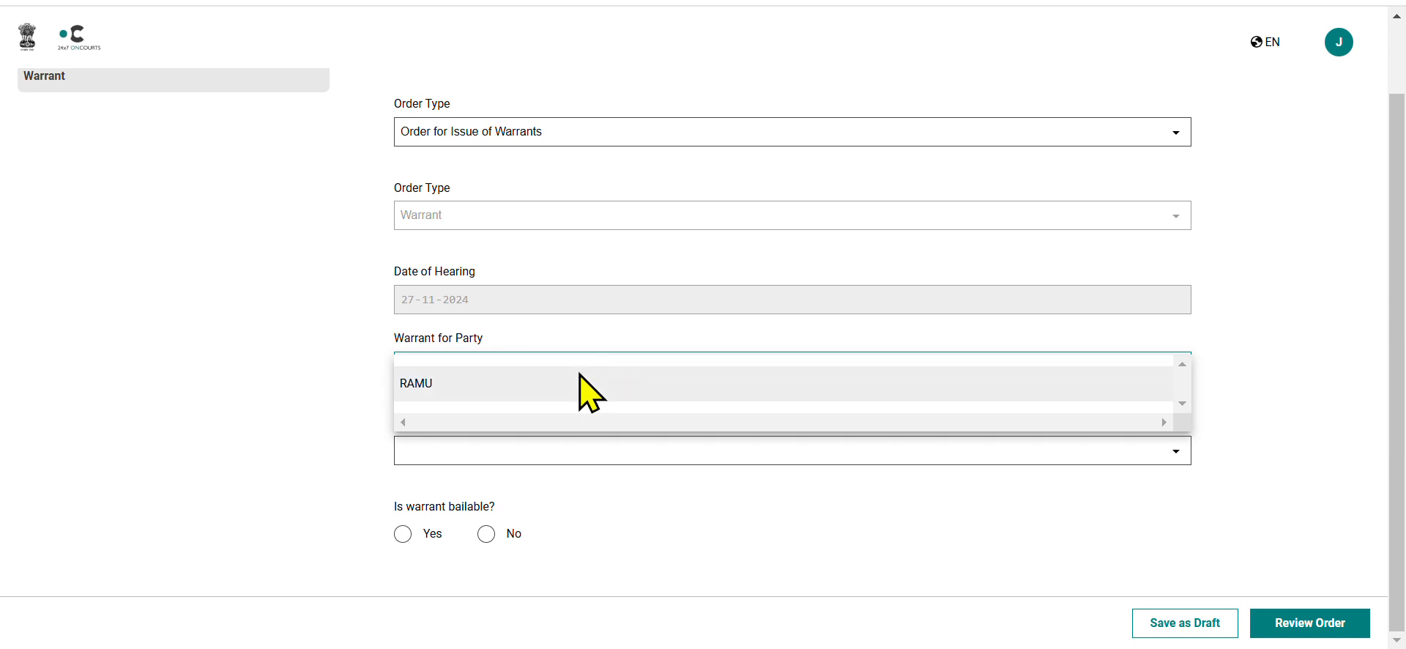
click(589, 388)
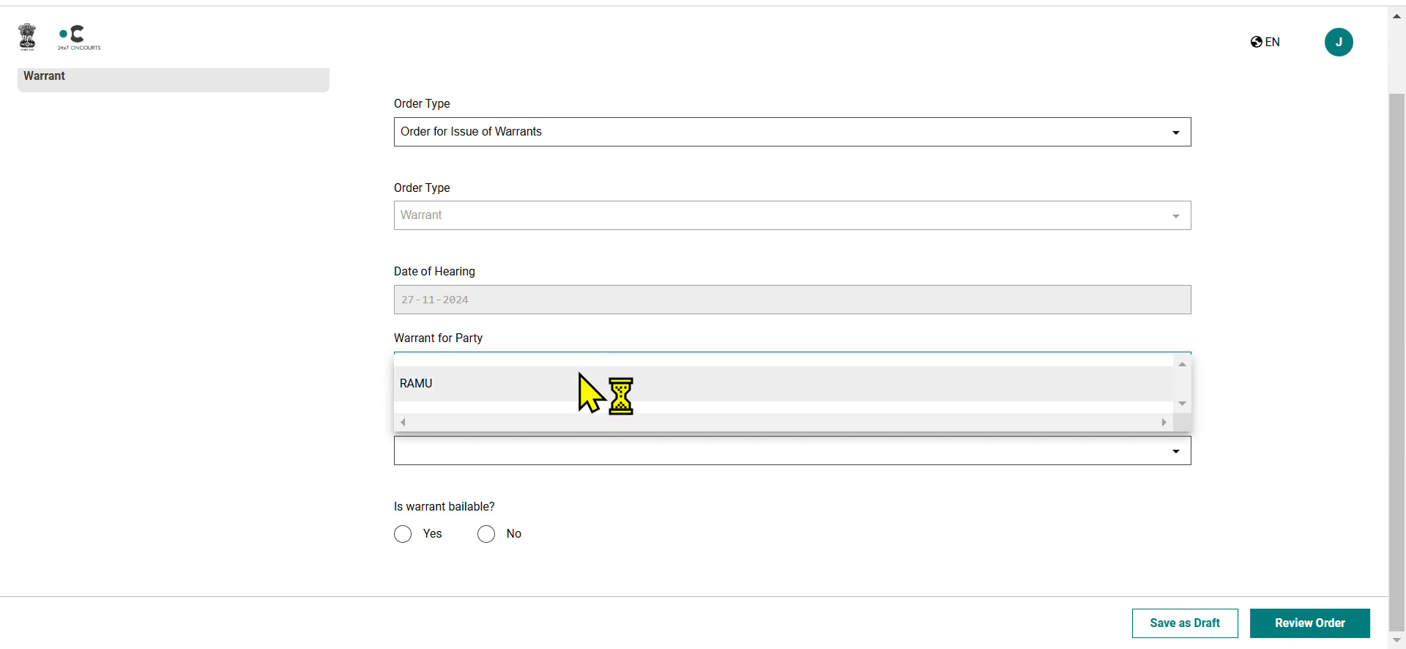
click(581, 449)
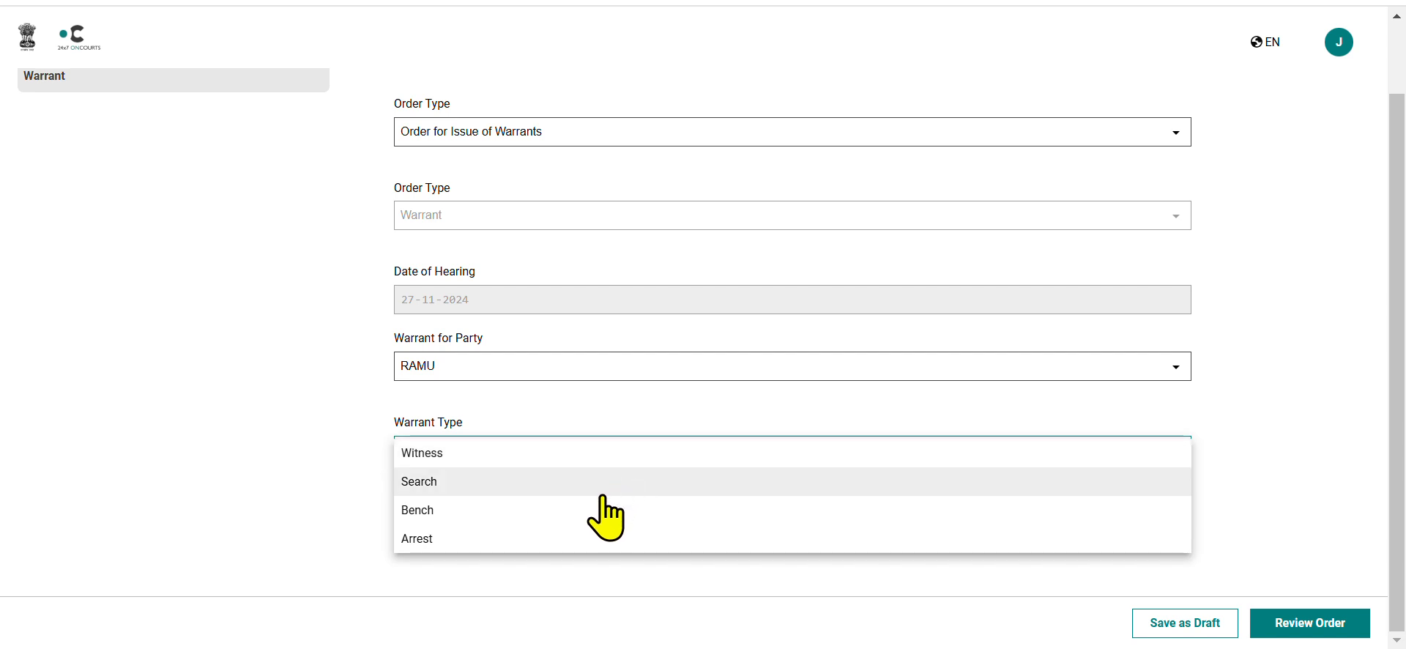
click(583, 546)
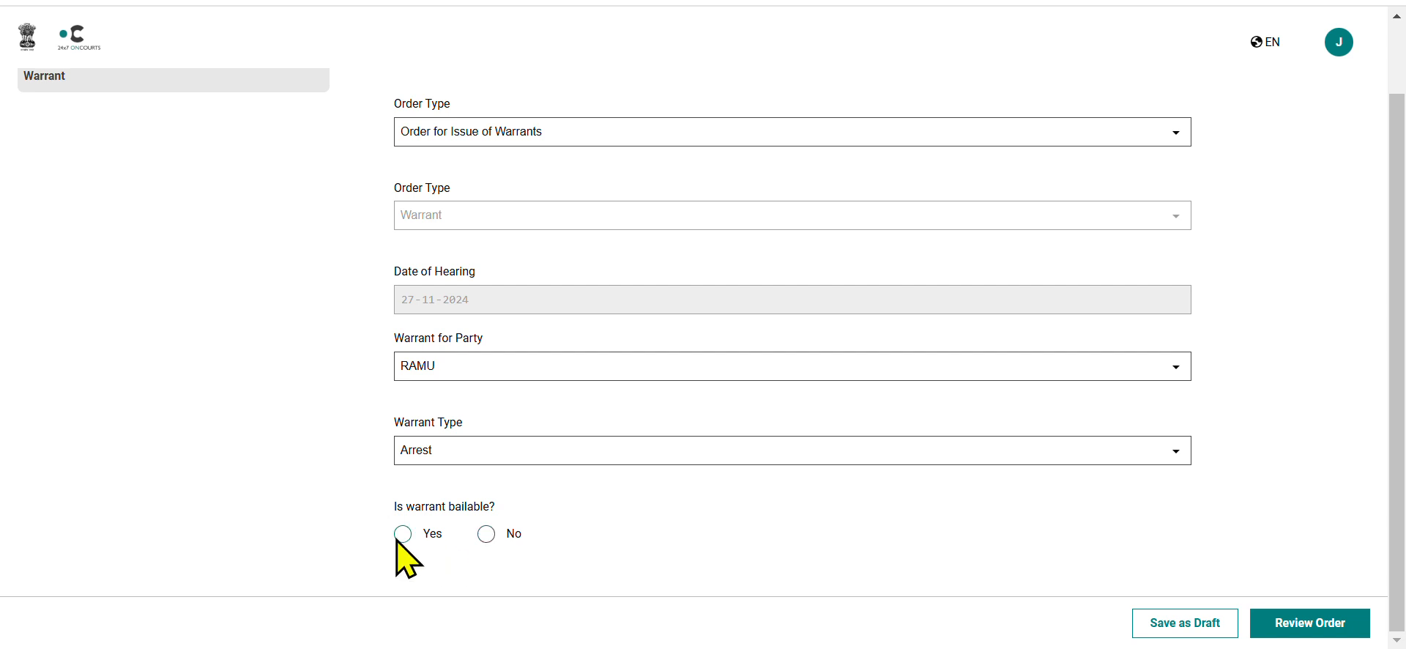
Try marking the arrest warrant as bailable and examine its sureties and bailable amount fields.
click(486, 534)
click(403, 534)
scroll(408, 550, down, 2)
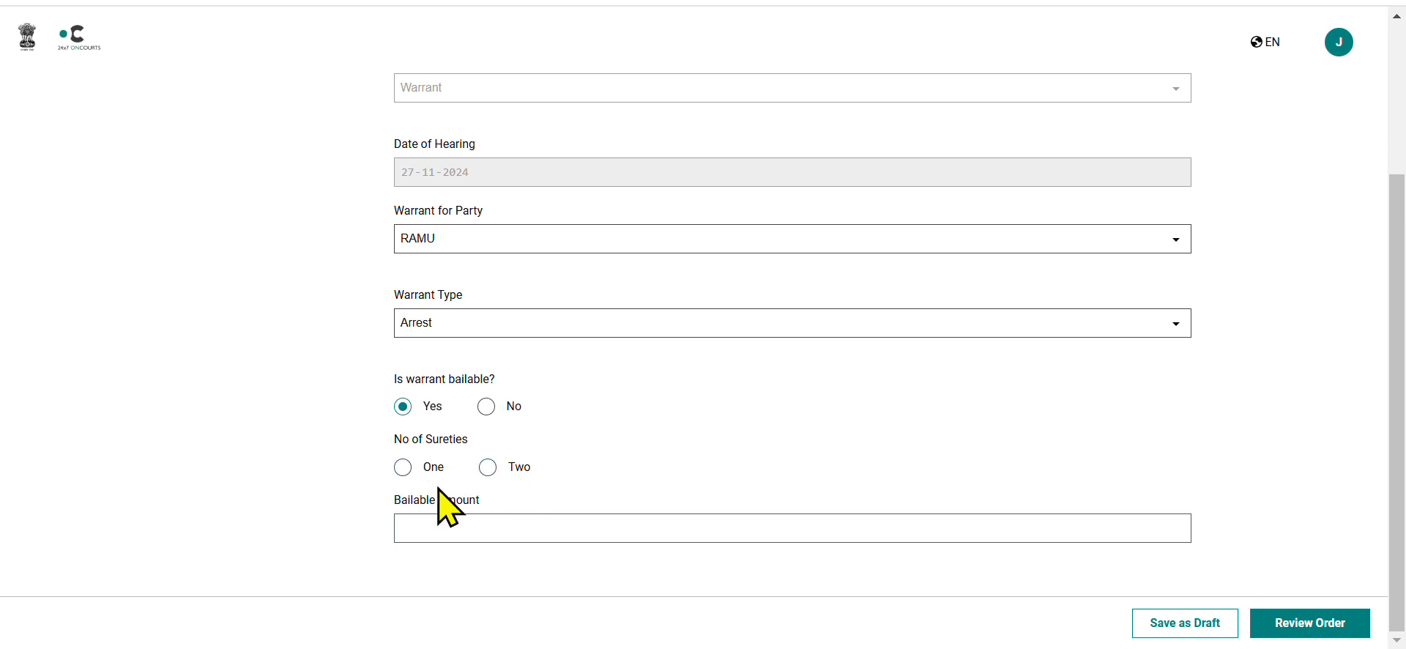
click(472, 527)
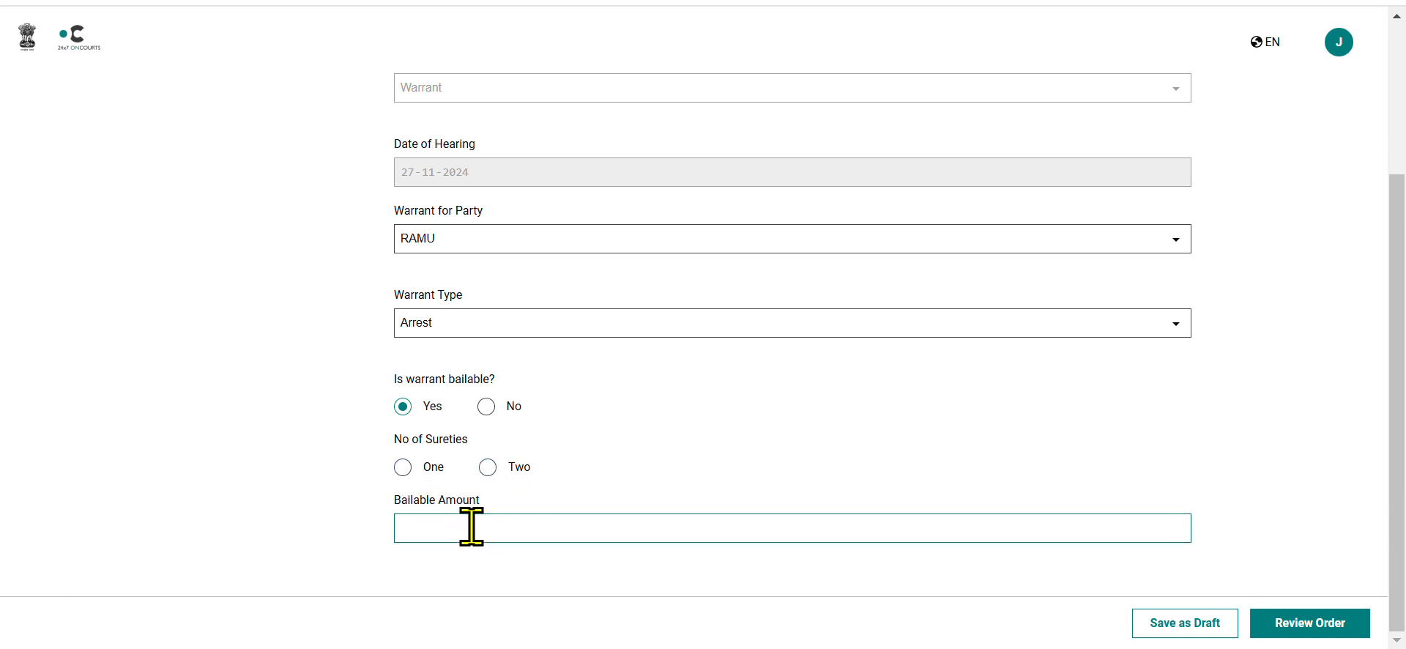
Mark the arrest warrant as not bailable and request the order's review, ending back on the judge's home page.
click(486, 406)
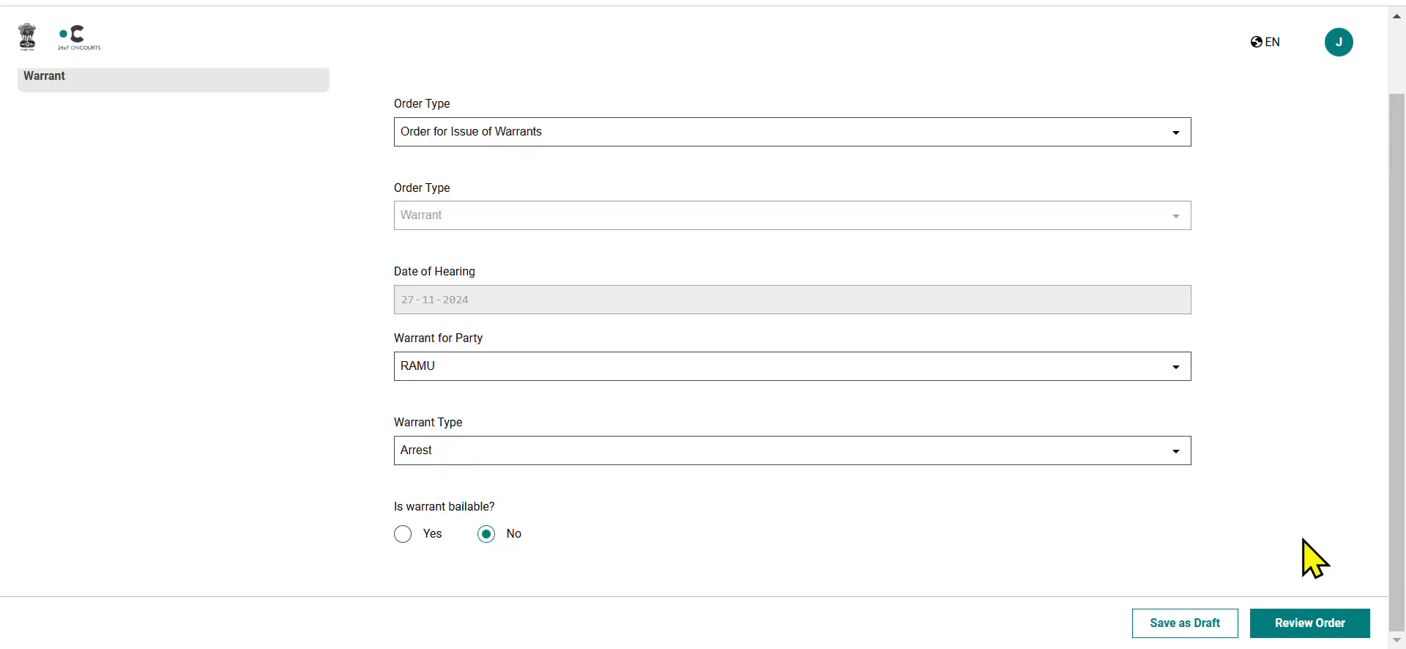
click(1308, 622)
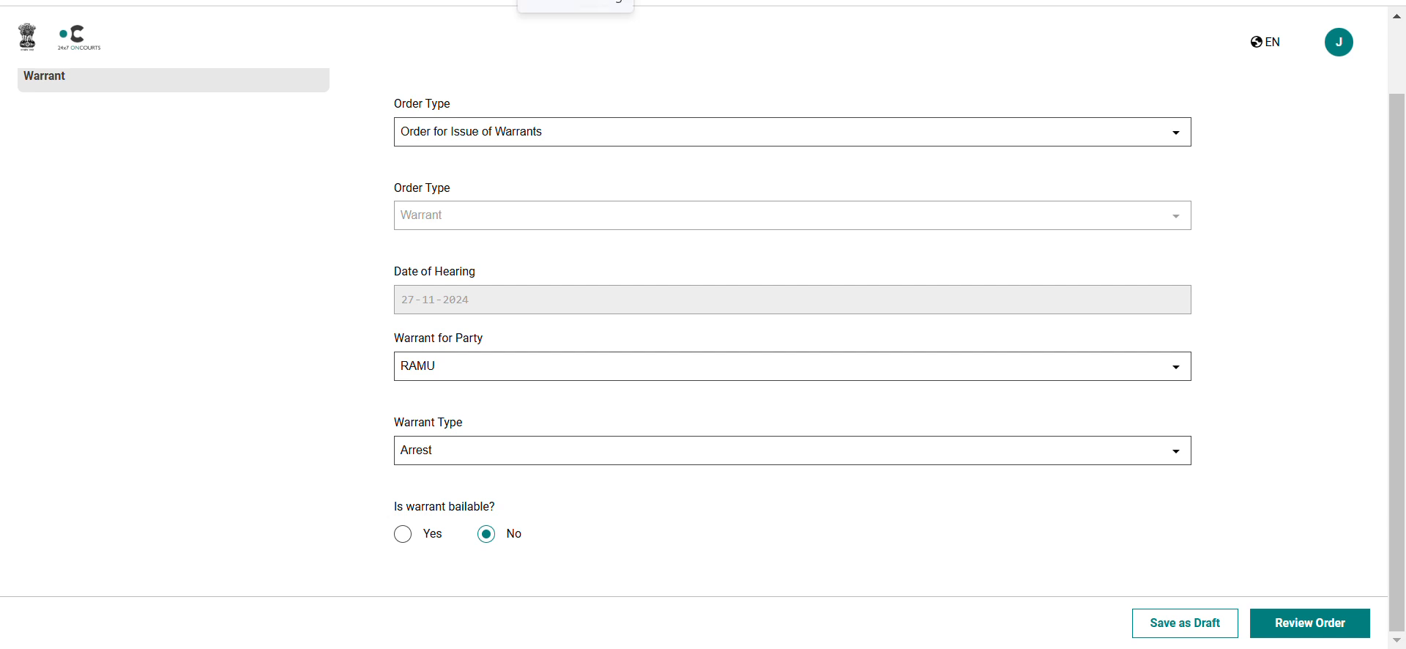
click(575, 2)
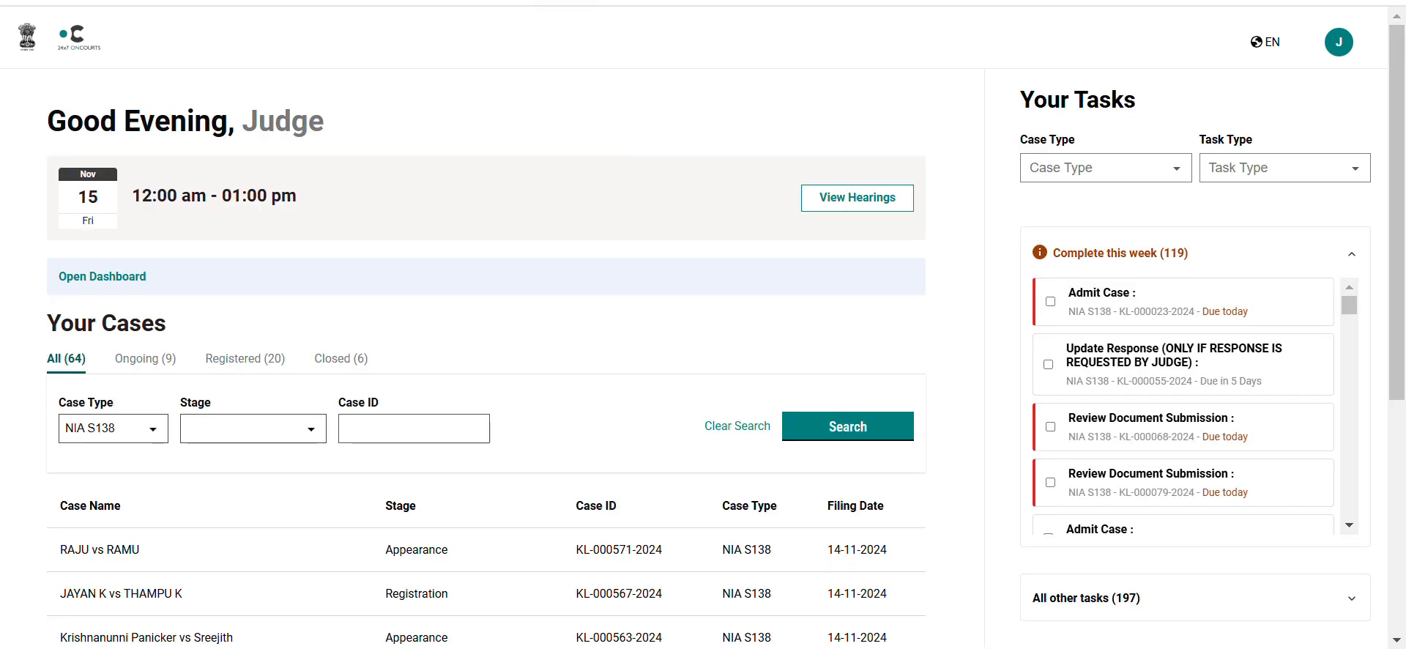